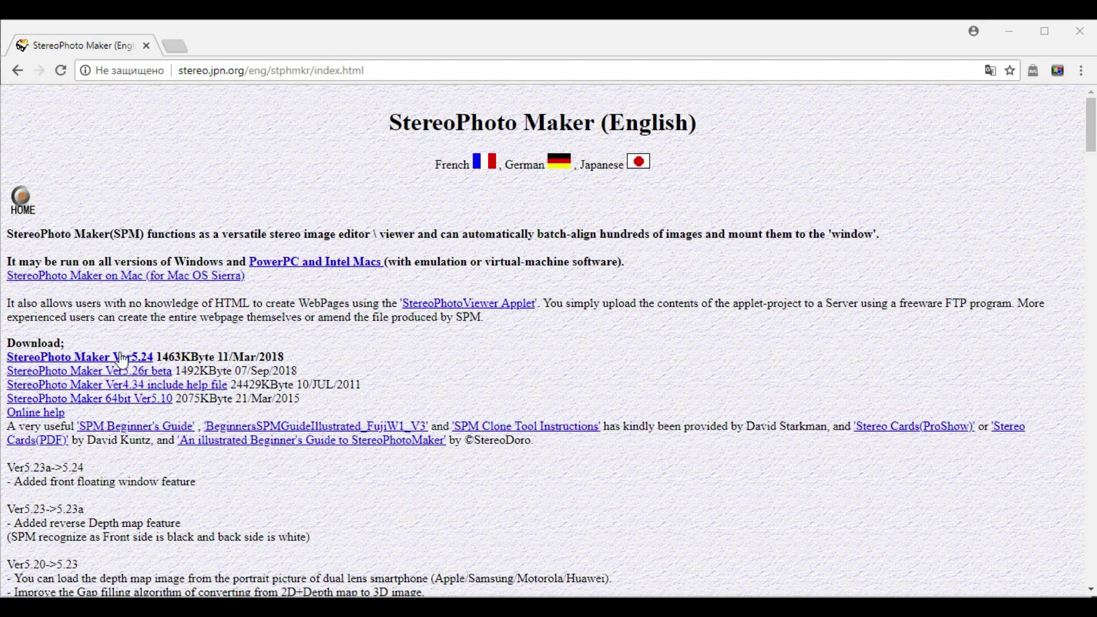
Step: Download the StereoPhoto Maker Ver5.26r beta archive and extract its stphmkre.exe into the Documents\StereoPhotoMaker folder
click(127, 379)
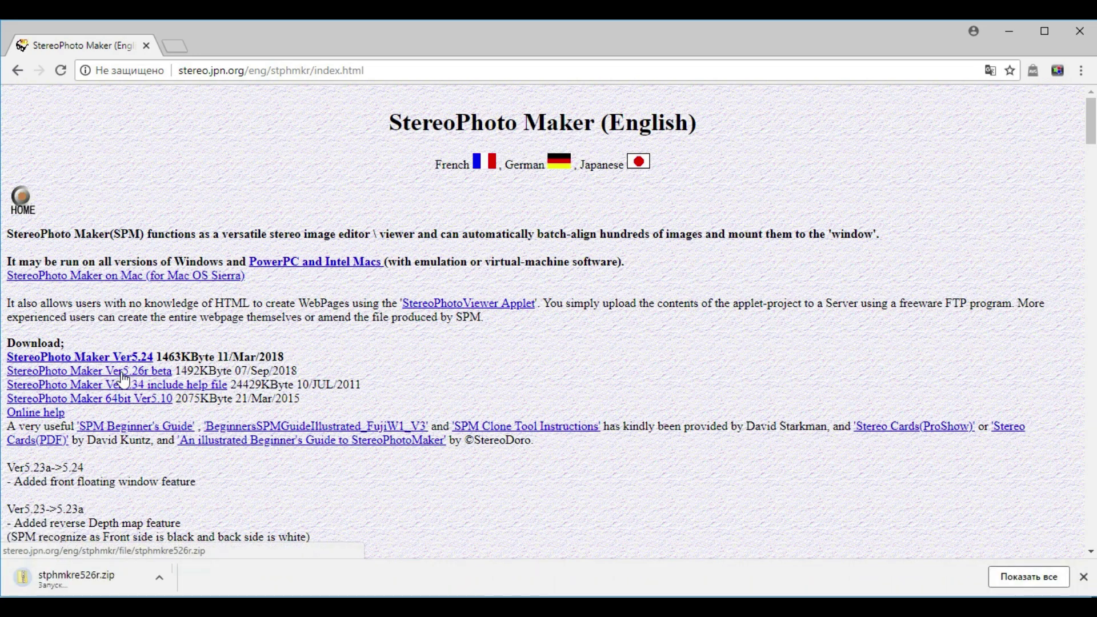
click(88, 581)
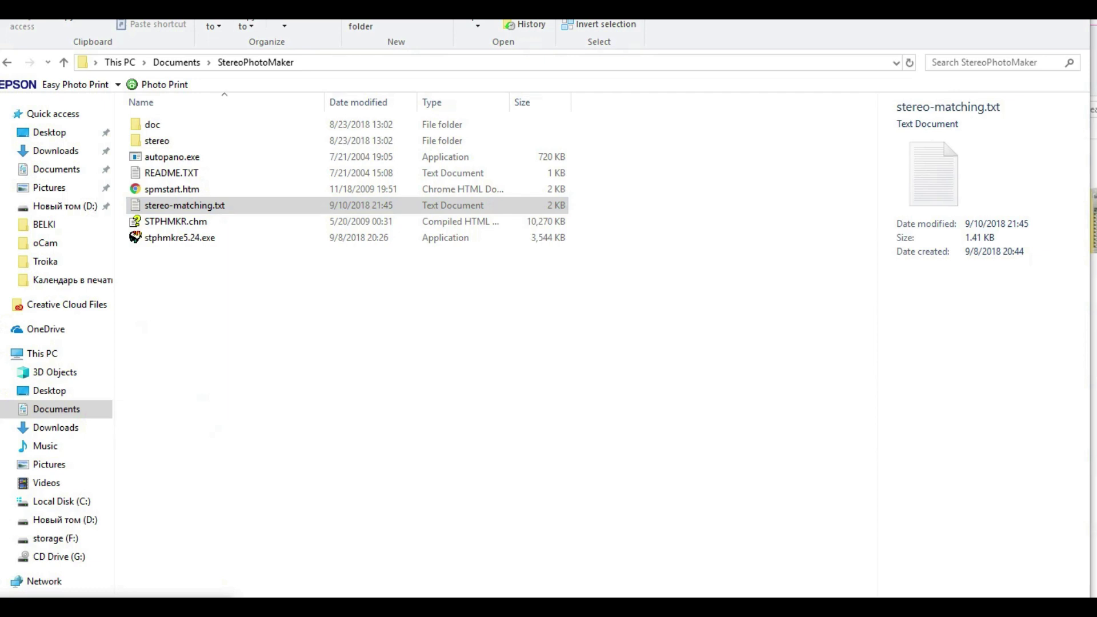
key(alt+Tab)
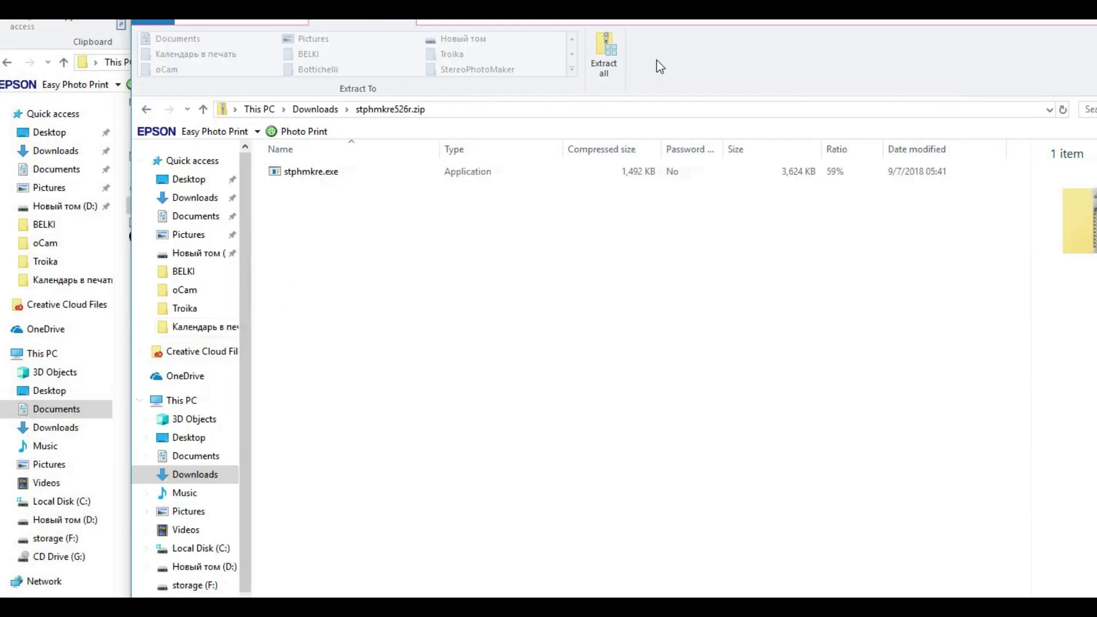
drag(658, 21, 850, 134)
click(508, 297)
drag(509, 297, 227, 348)
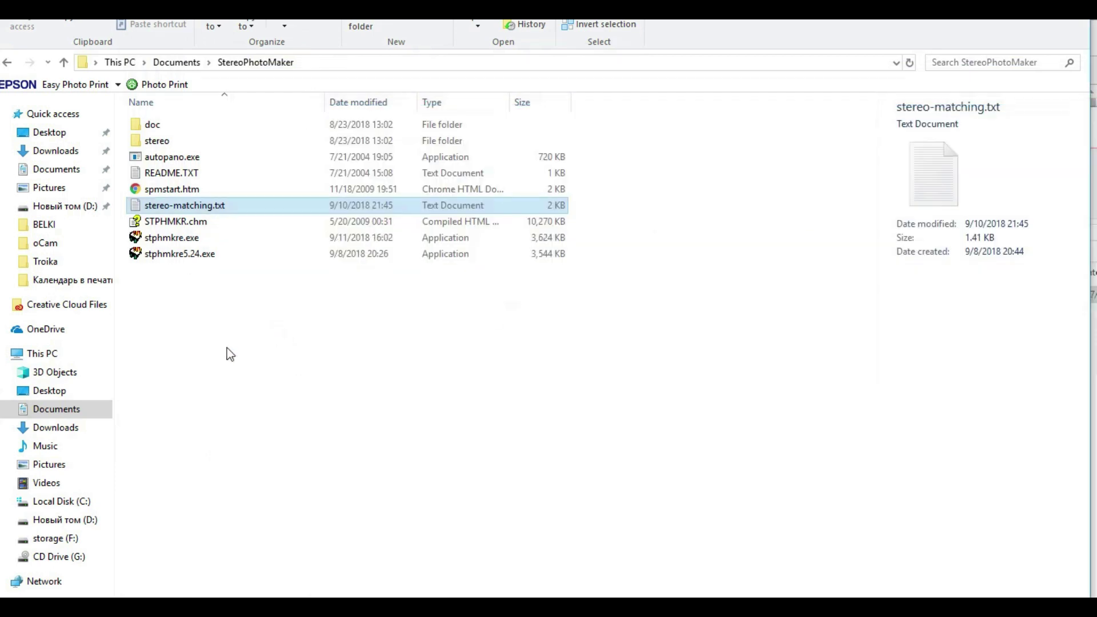
Step: Rename stphmkre.exe in the StereoPhotoMaker folder as stphmkre5.26r-betta.exe
click(184, 239)
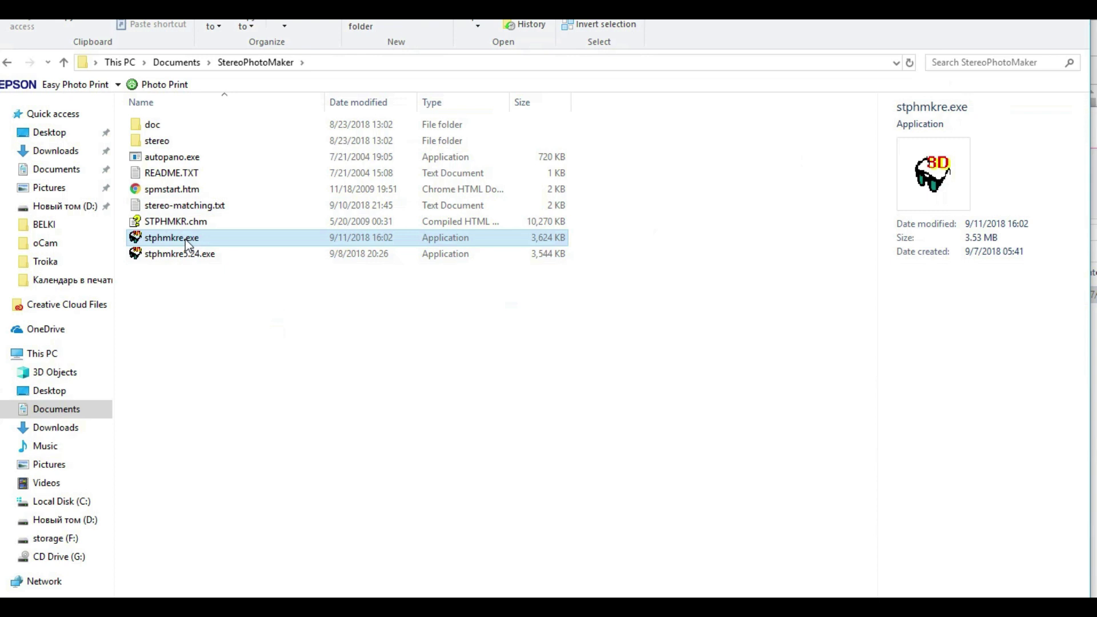
click(184, 239)
click(185, 240)
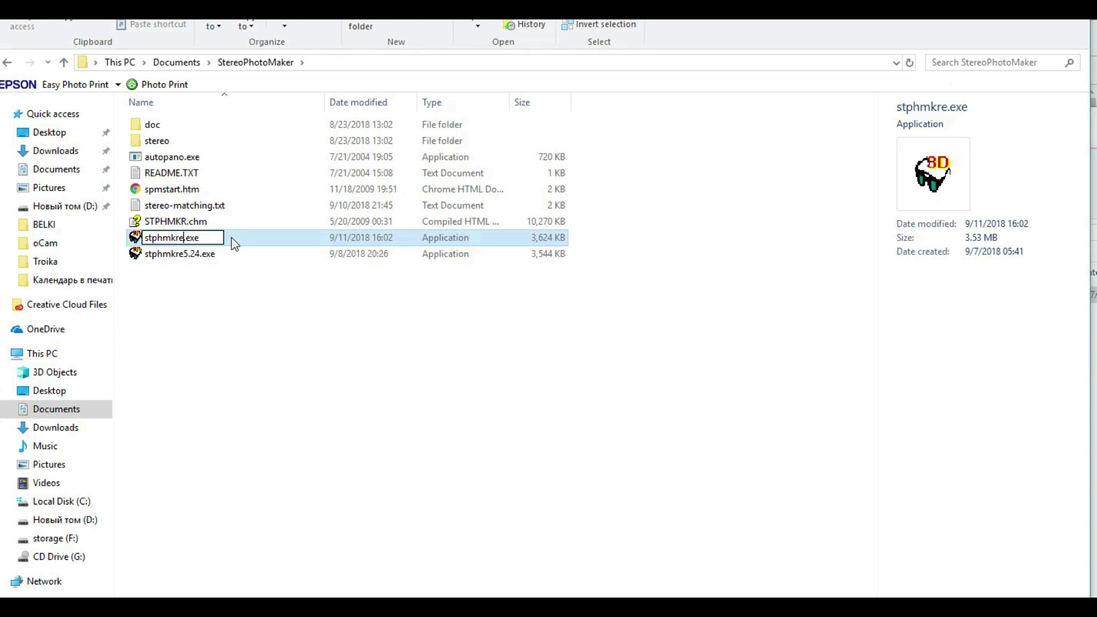
text(5.26r-betta)
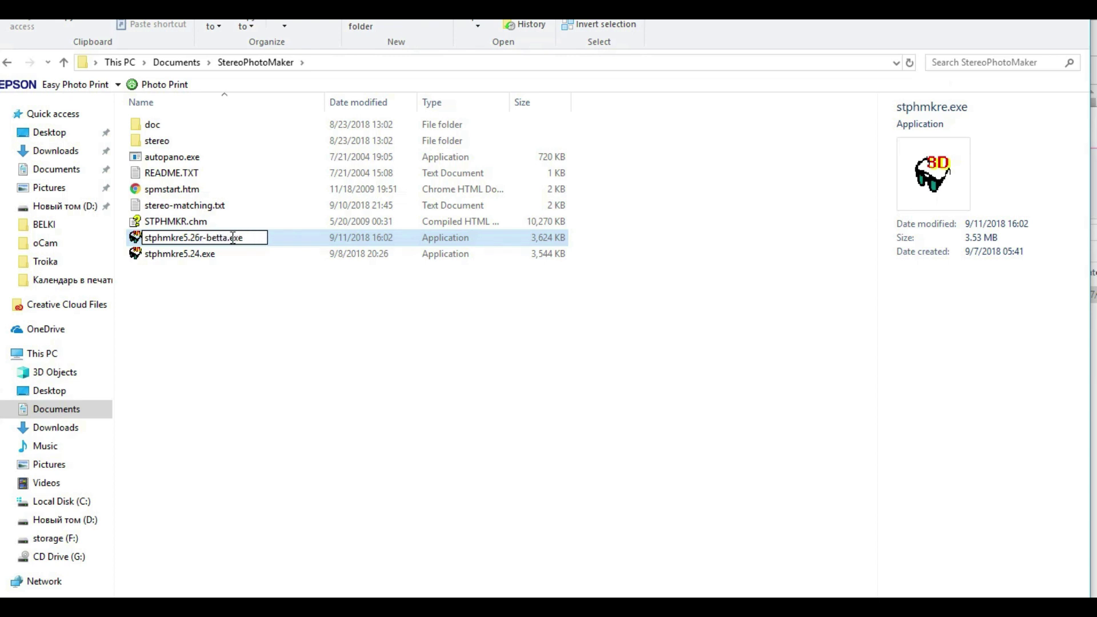
key(Return)
double_click(283, 247)
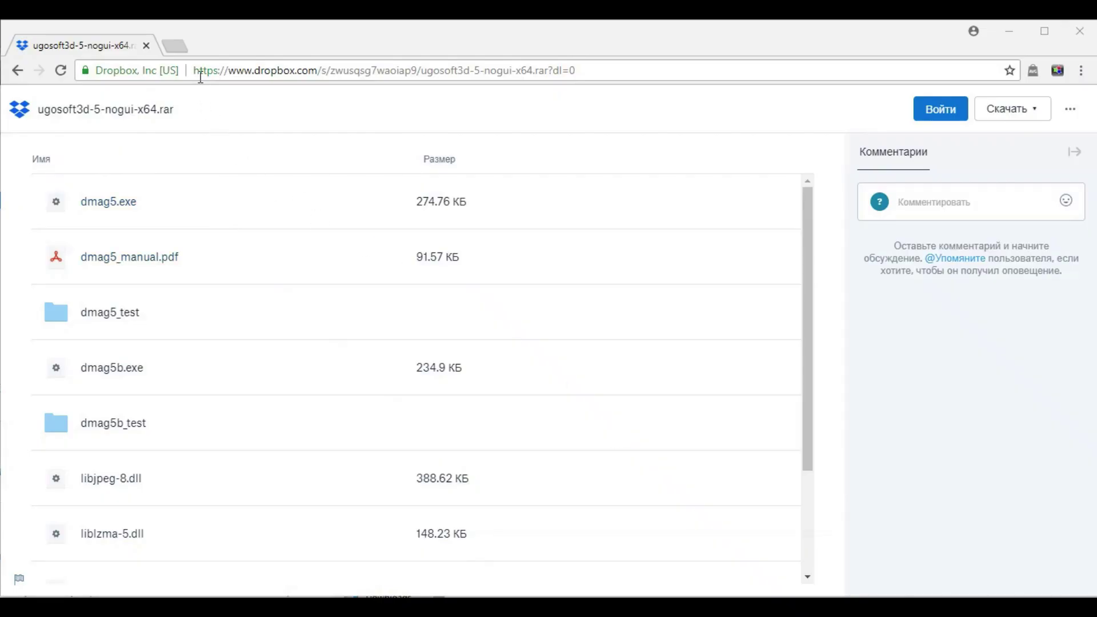
Step: Download the ugosoft3d-5-nogui-x64.rar archive from its Dropbox page as a direct download
drag(197, 70, 617, 104)
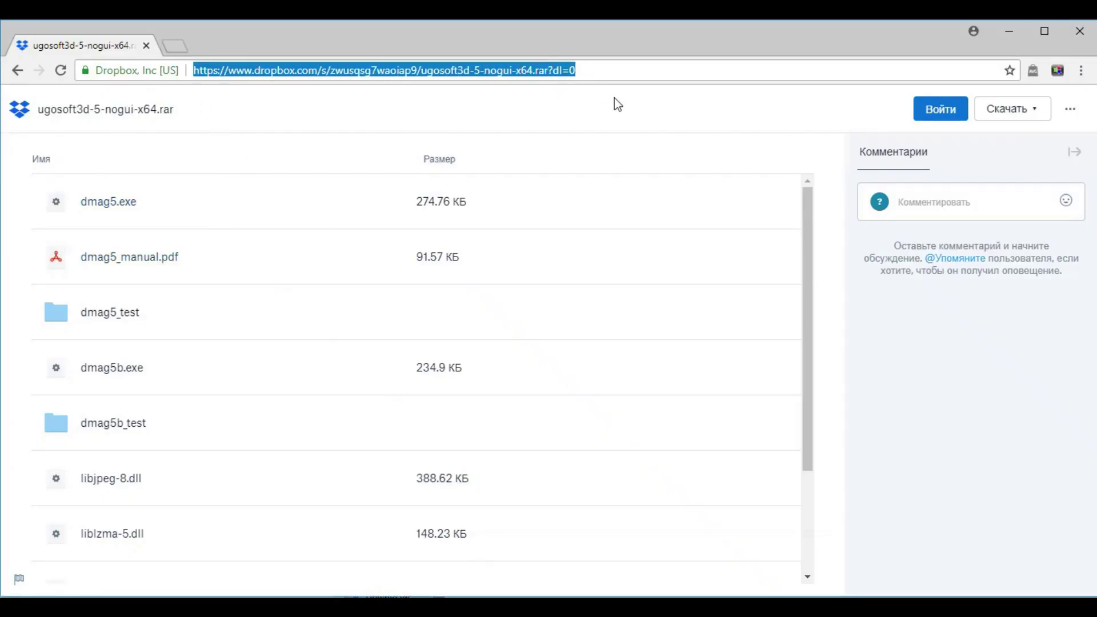
click(1038, 114)
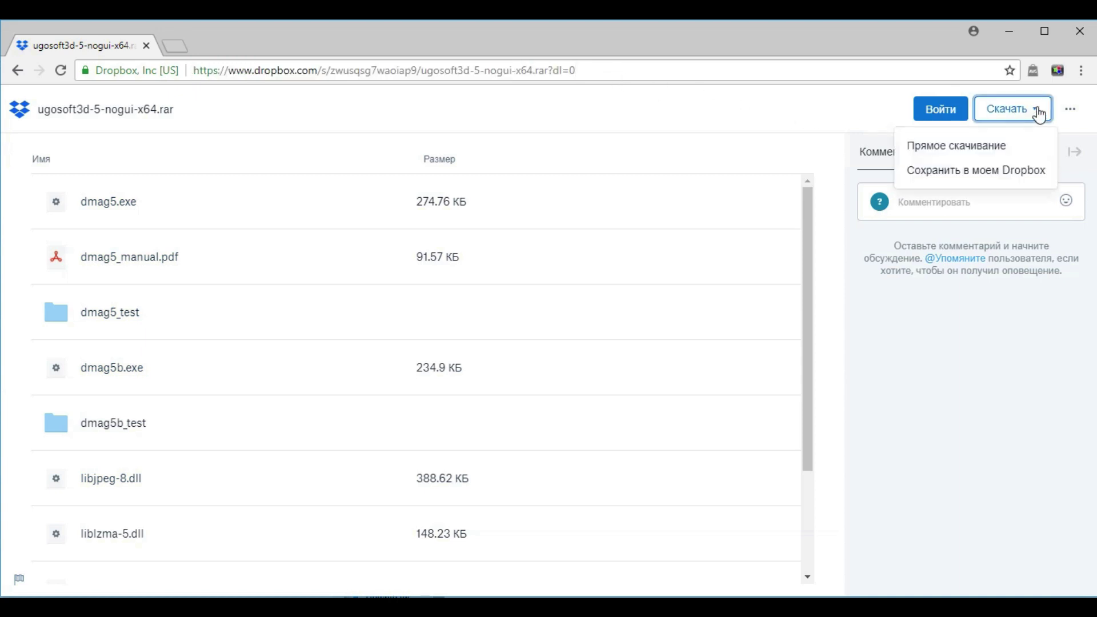
click(966, 151)
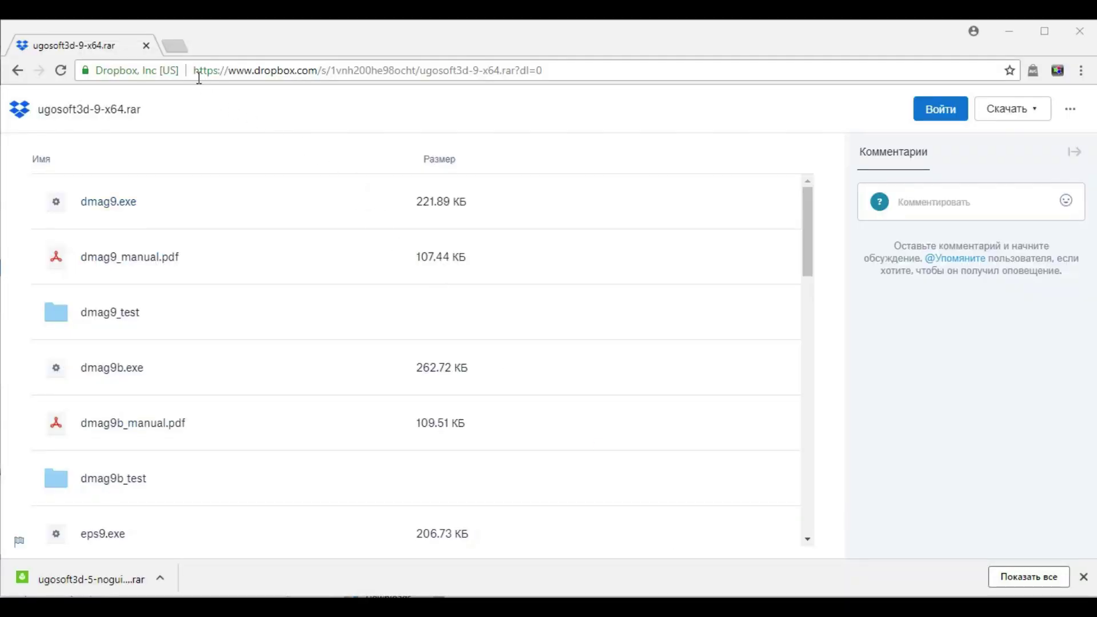
Step: Download the ugosoft3d-9-x64.rar archive from its Dropbox page as a direct download
drag(196, 71, 559, 71)
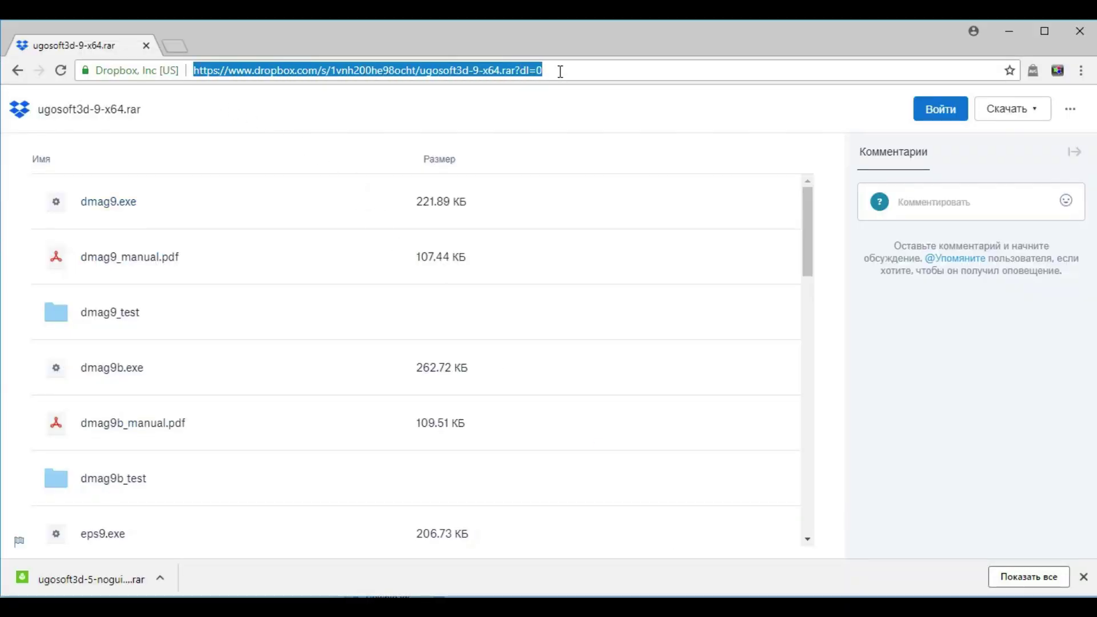
click(1038, 114)
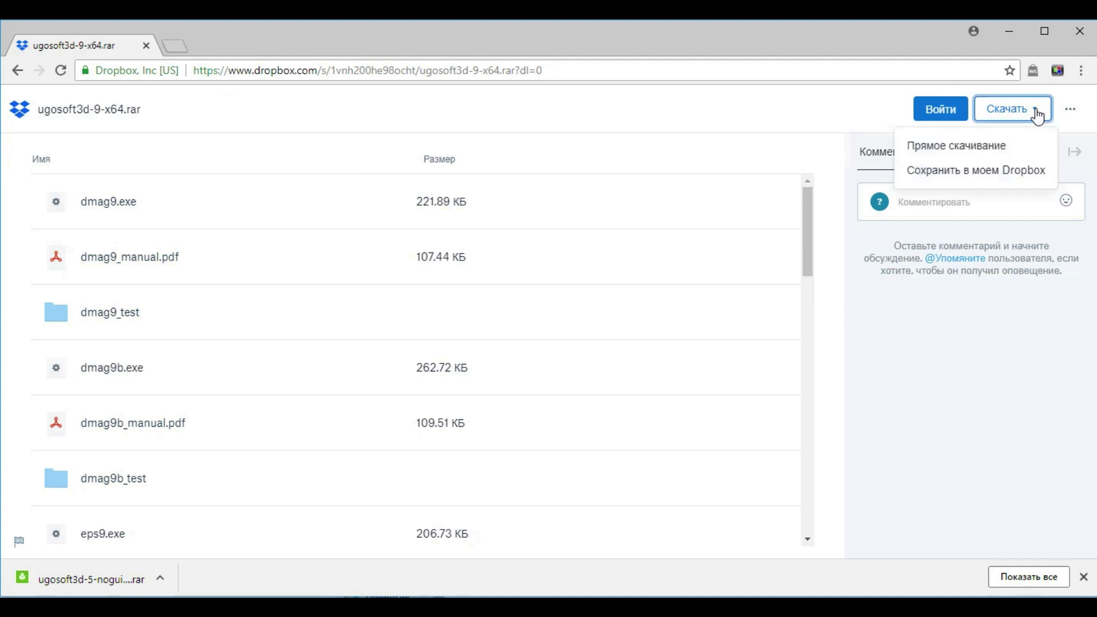
click(963, 149)
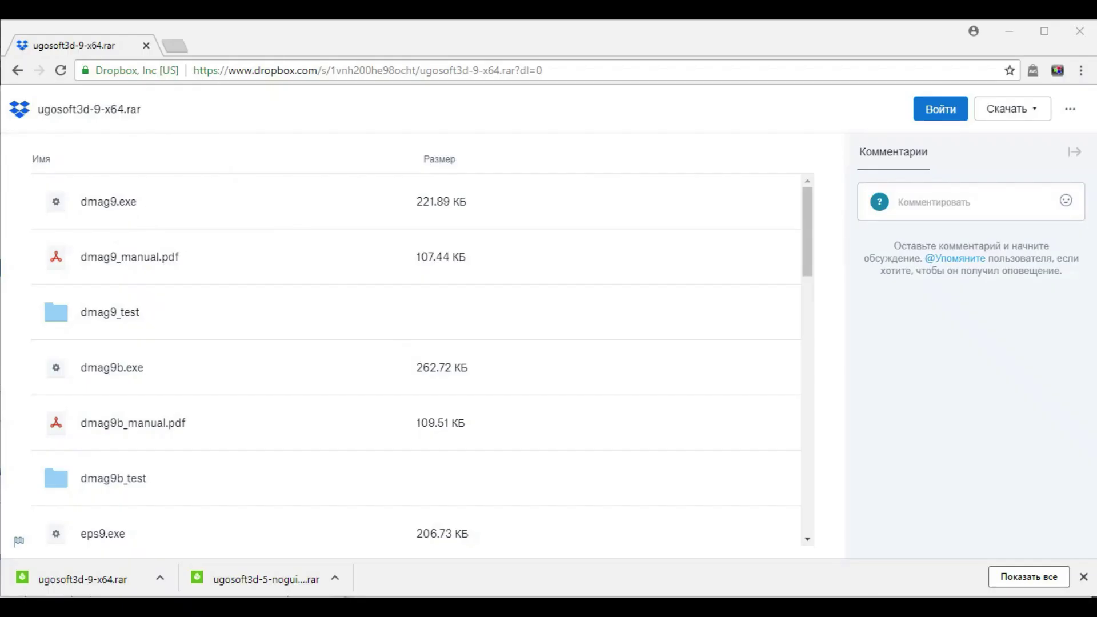
Step: Unpack all of ugosoft3d-9-x64.rar into a new folder with Rar Zip Extractor Pro and open the destination folder
click(86, 582)
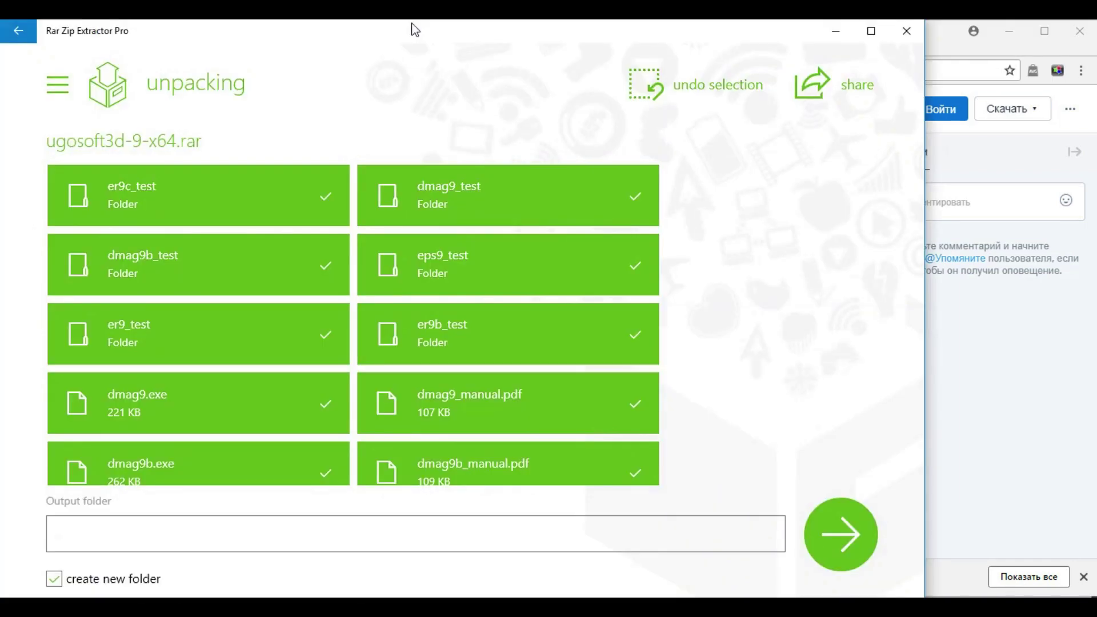
click(843, 535)
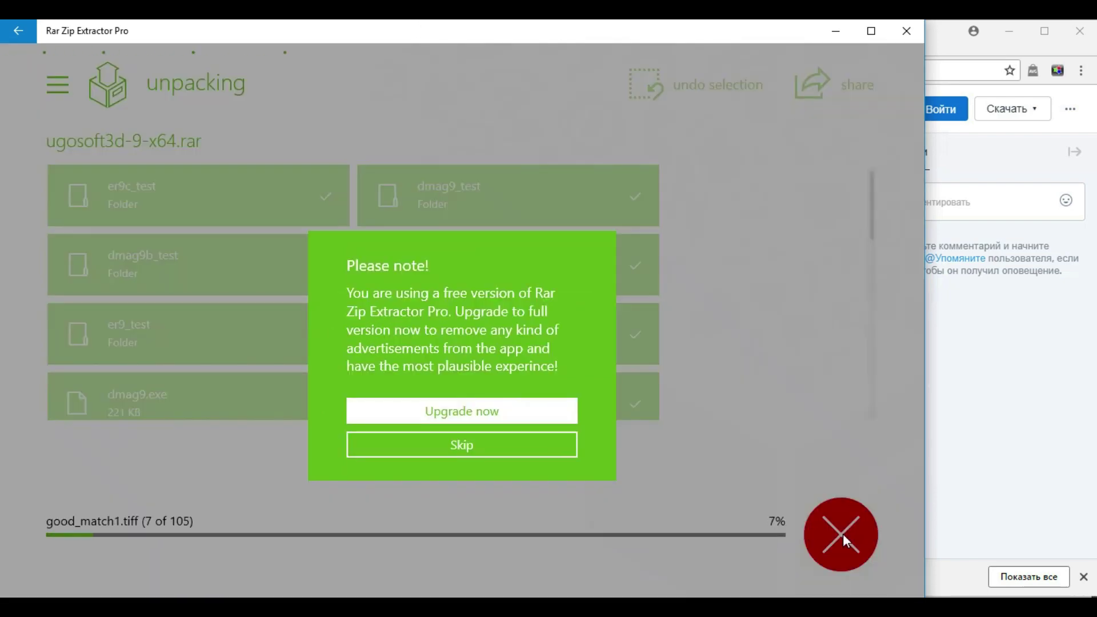
click(487, 444)
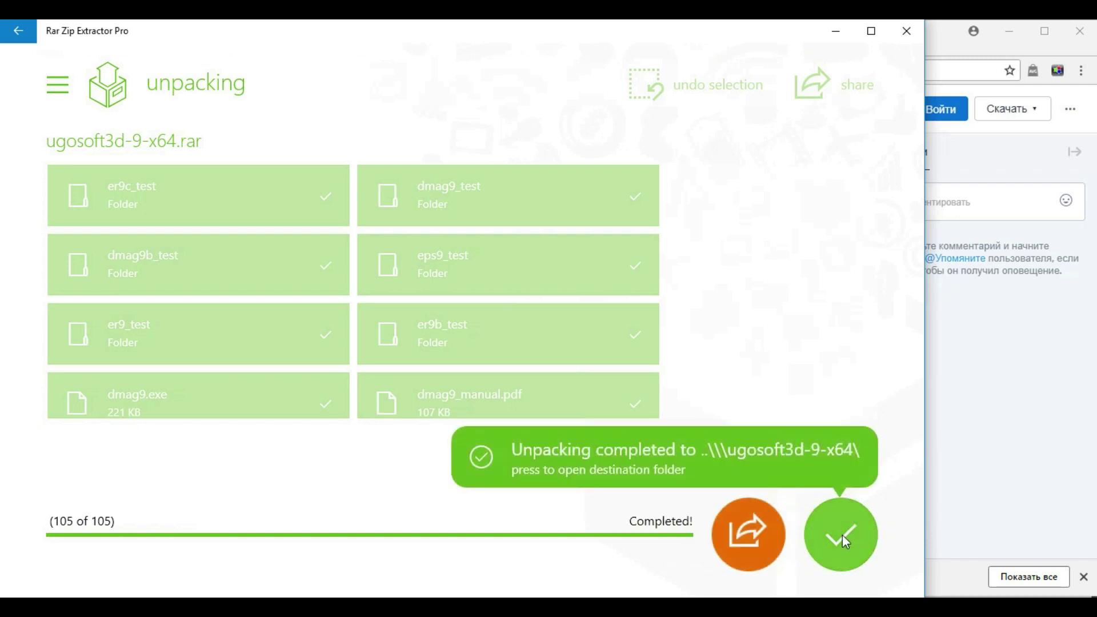
click(842, 534)
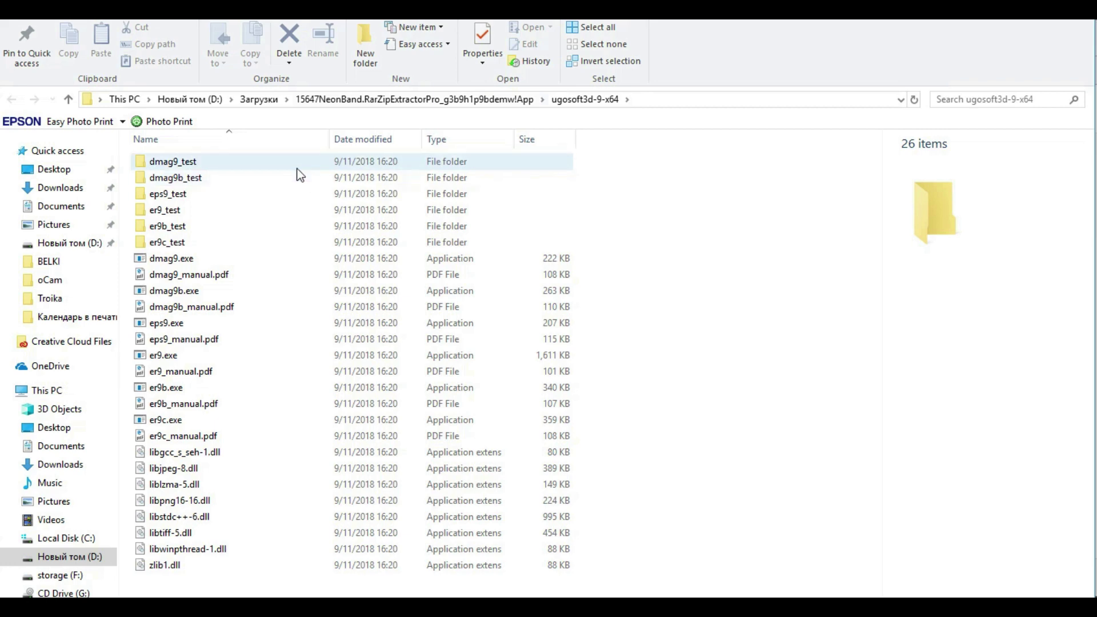
Step: Move the extracted ugosoft3d-9-x64 folder into Documents\StereoPhotoMaker
click(70, 104)
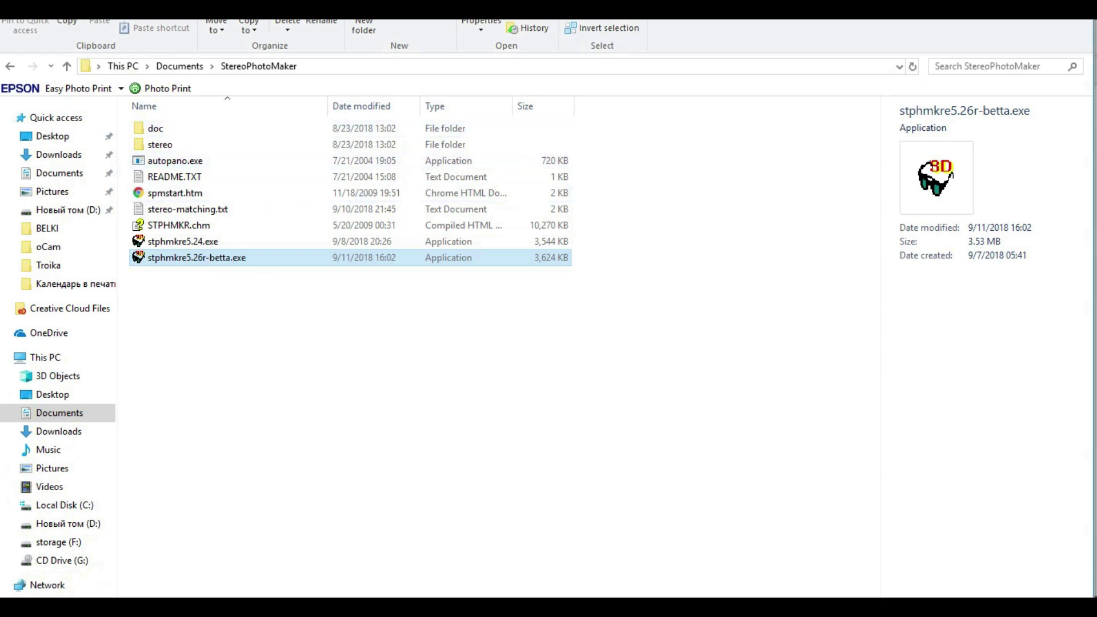
key(alt+Tab)
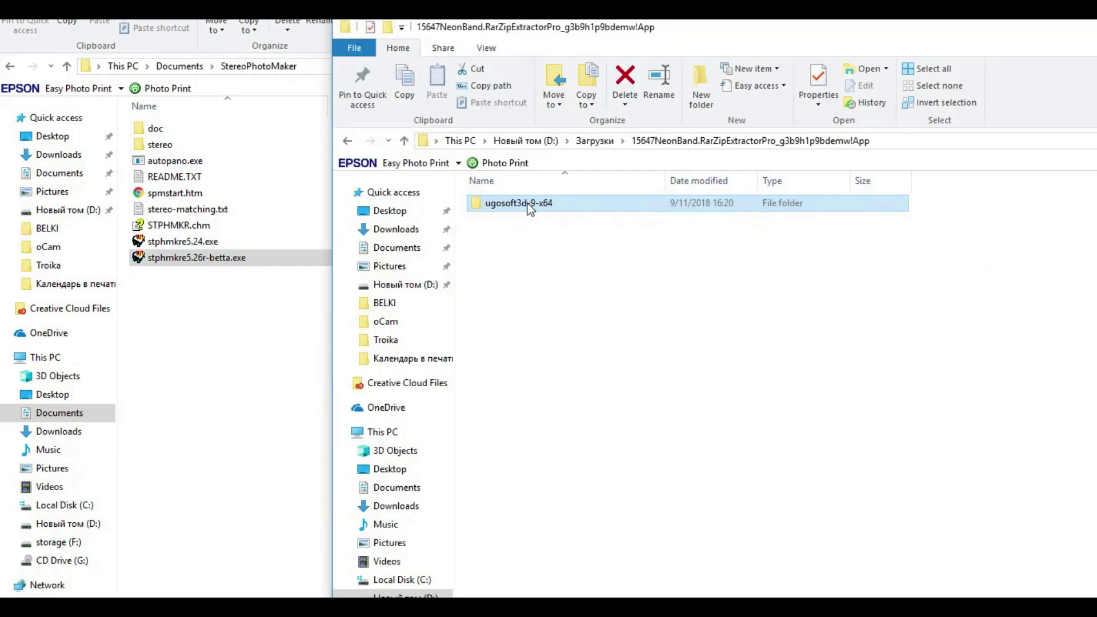
drag(528, 211, 231, 392)
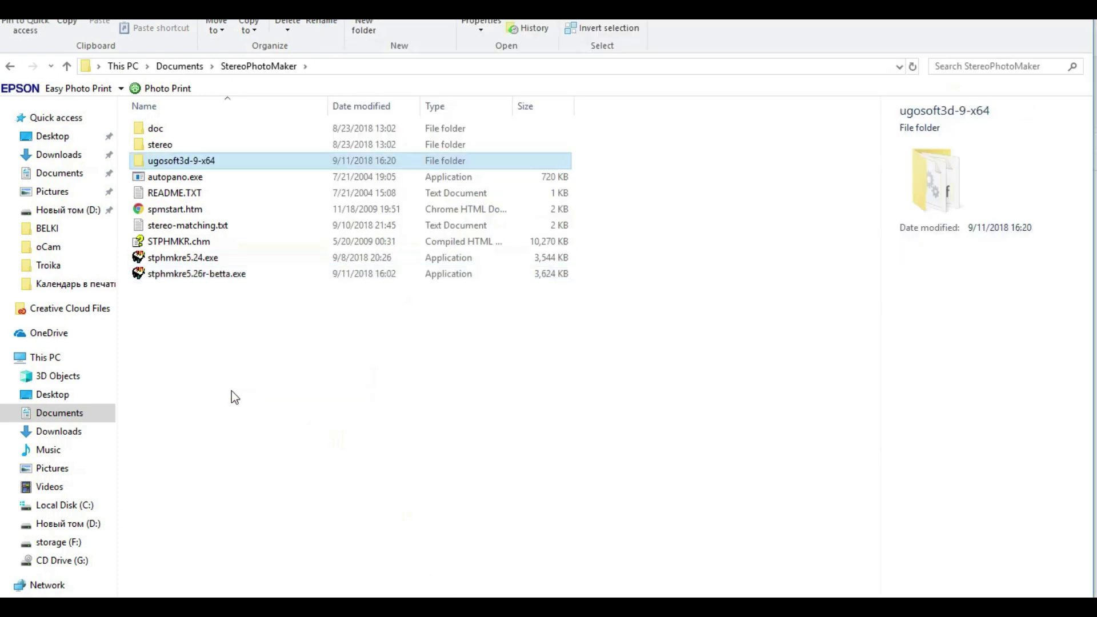
Step: Switch back to the browser's downloads, unpack ugosoft3d-5-nogui-x64.rar into a new folder, and move the extracted folder into Documents\StereoPhotoMaker
key(alt+Tab)
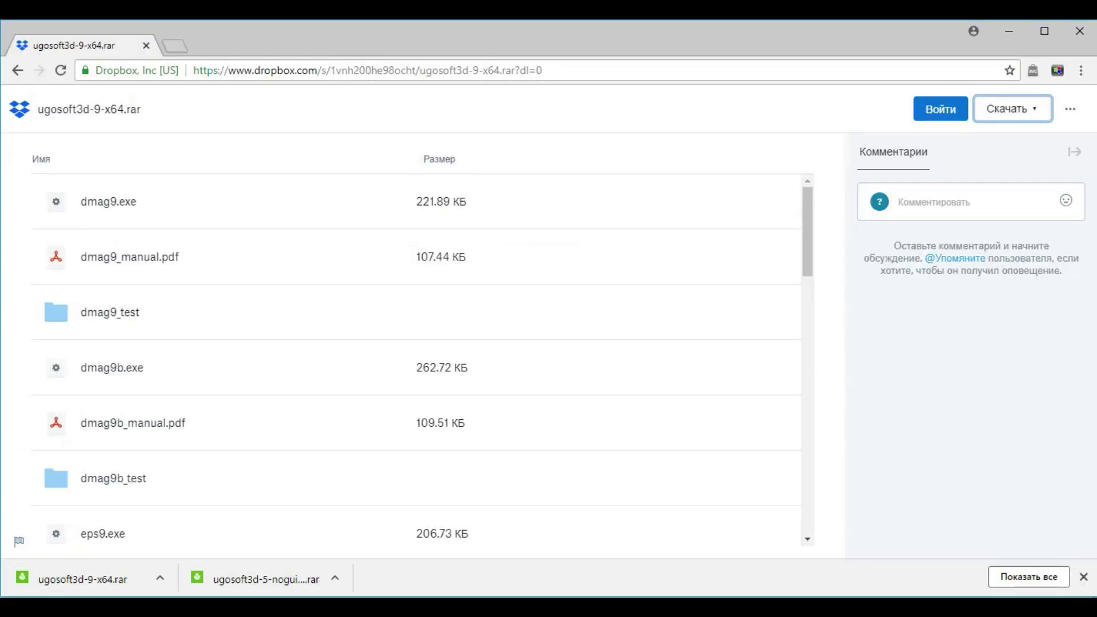
click(281, 582)
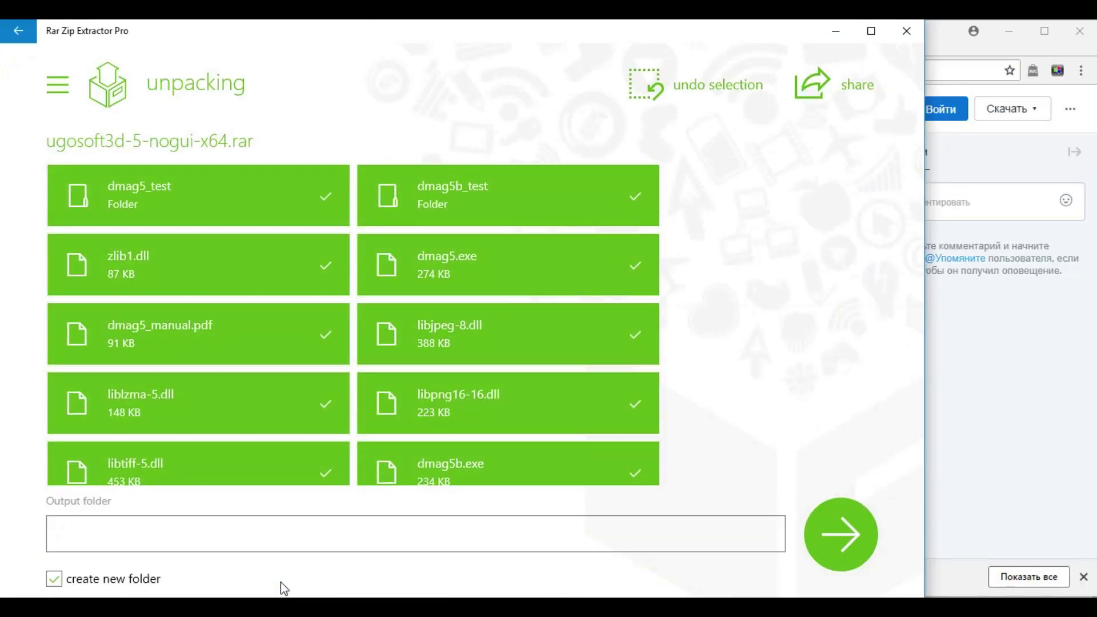
click(837, 539)
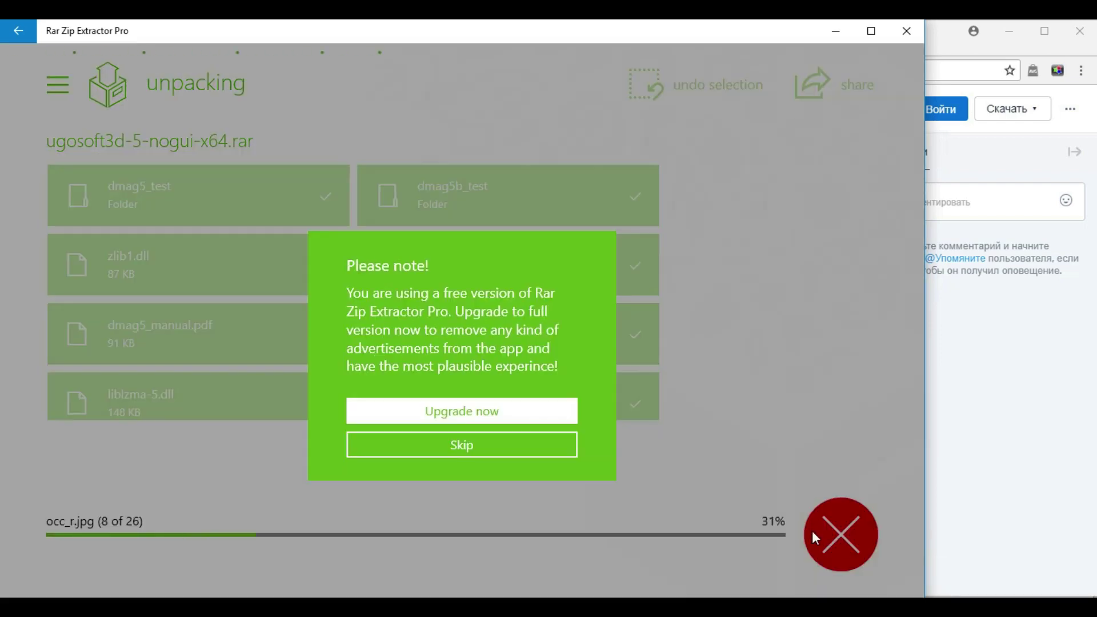
click(478, 447)
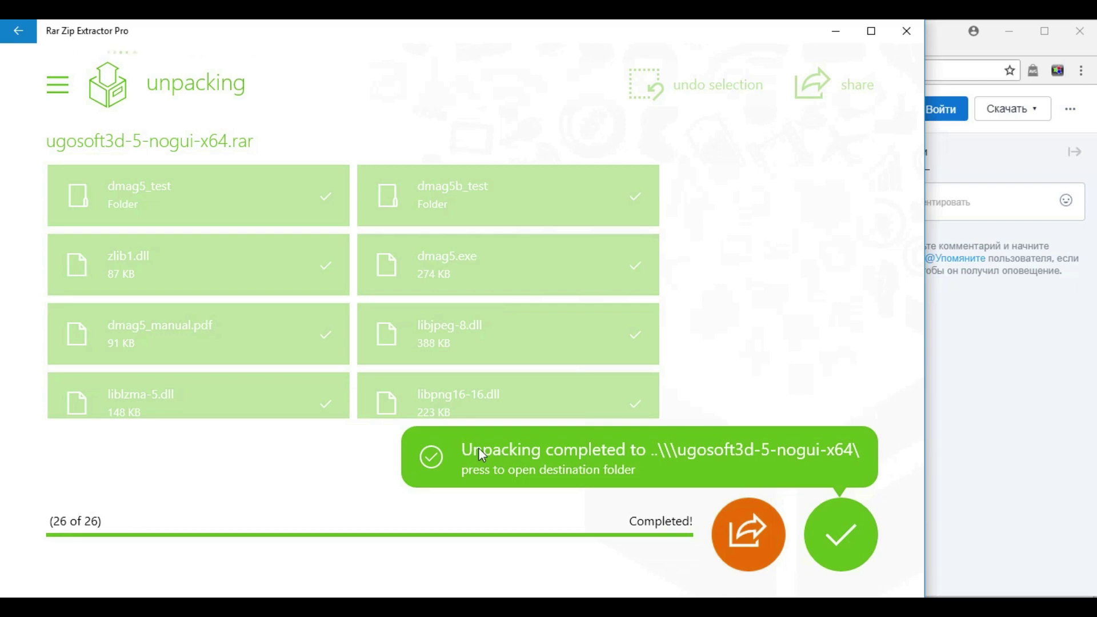
click(758, 527)
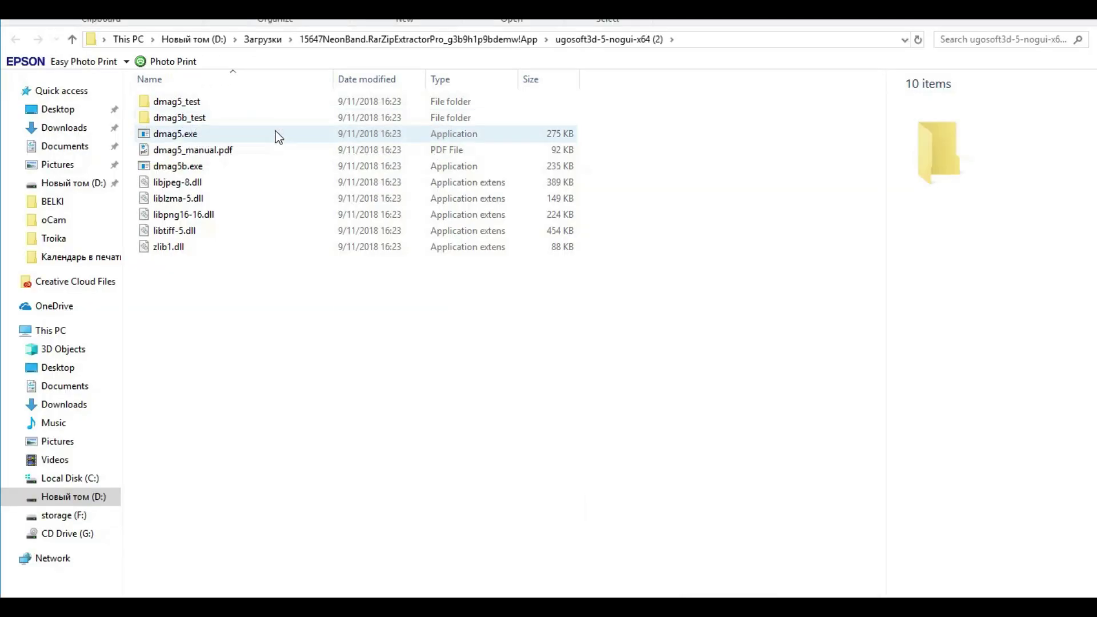
click(72, 39)
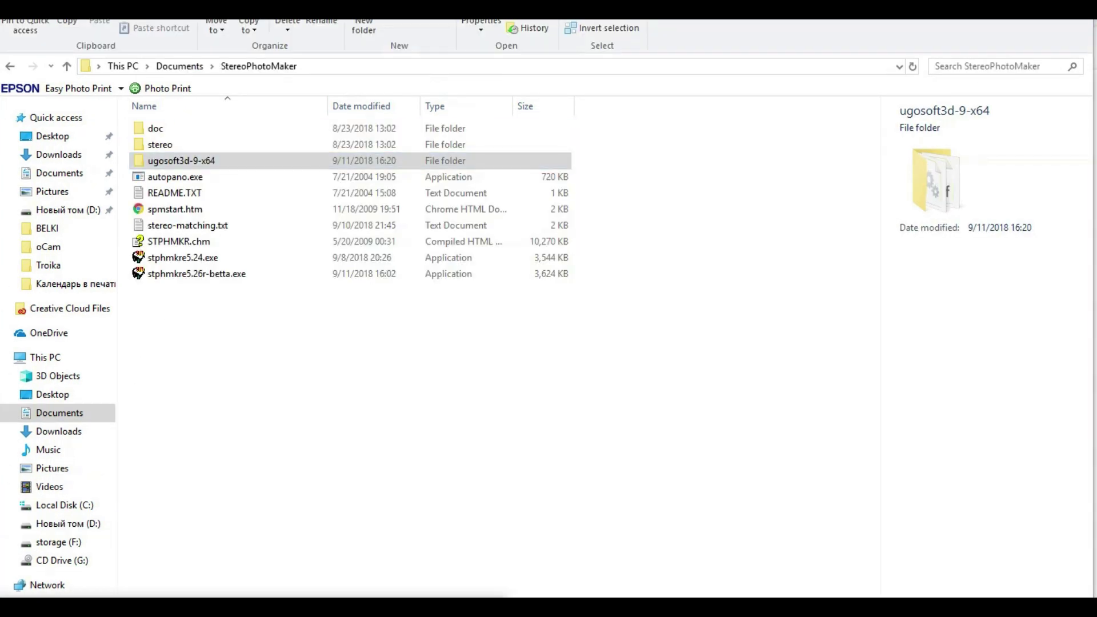
drag(503, 140, 209, 386)
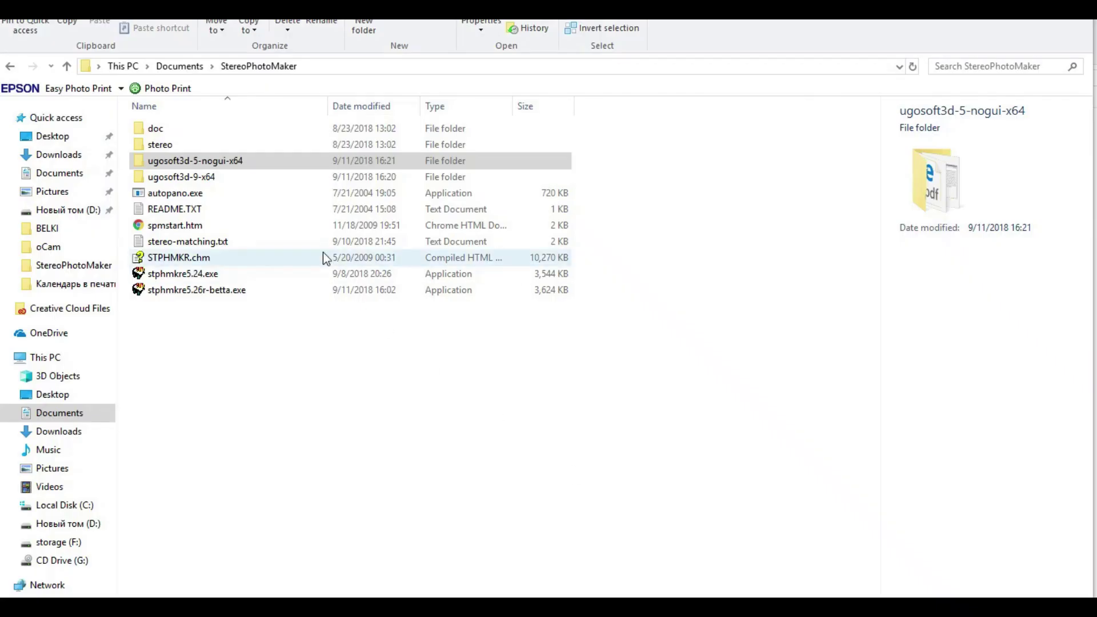
Step: Move the entire contents of ugosoft3d-5-nogui-x64 into the ugosoft3d-9-x64 folder, replacing files with the same names
right_click(233, 166)
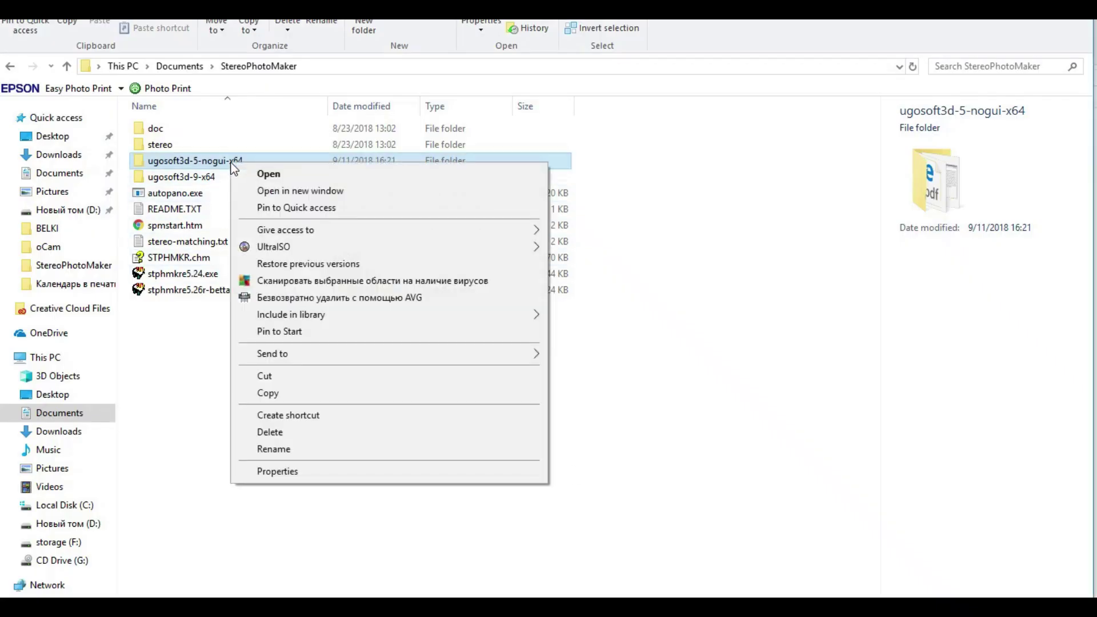
click(303, 189)
shift+click(514, 400)
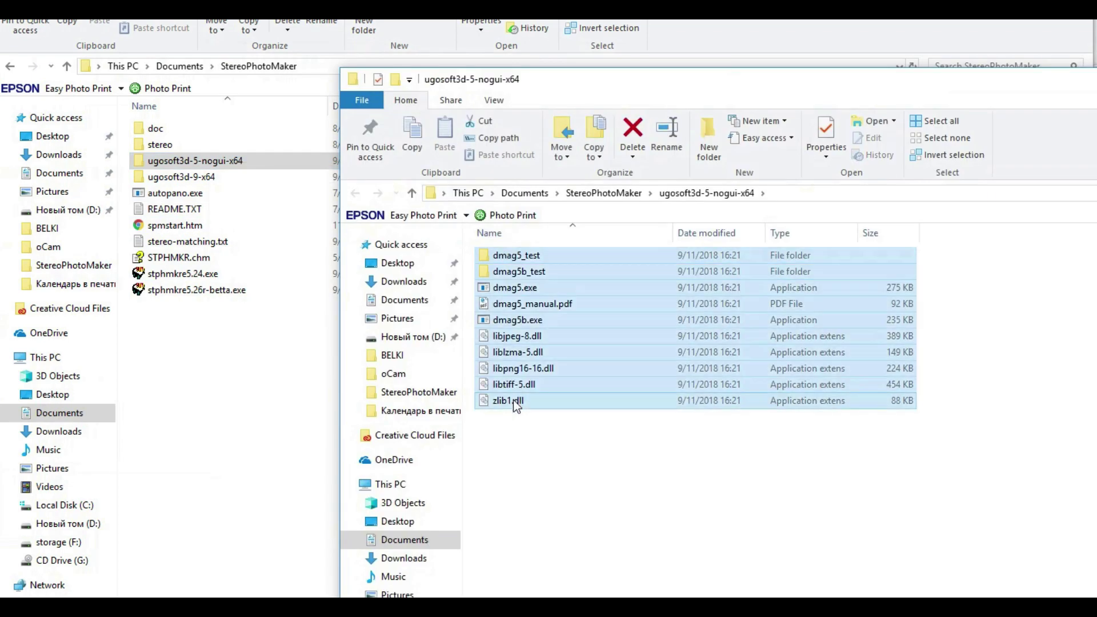
drag(514, 332, 246, 180)
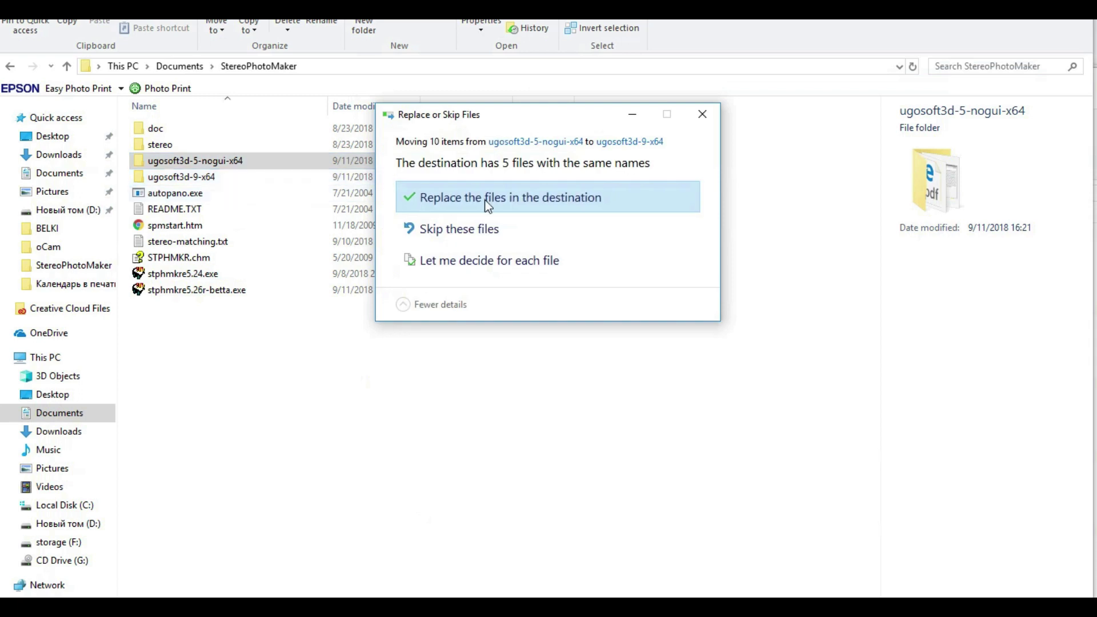
click(488, 205)
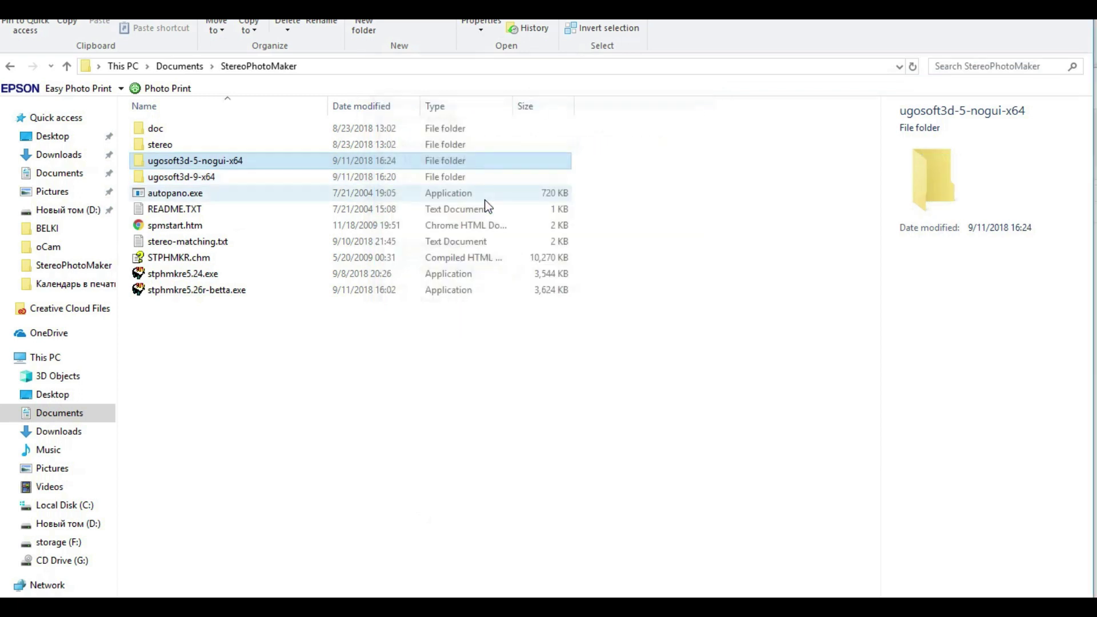
Step: Delete the emptied ugosoft3d-5-nogui-x64 folder and select the ugosoft3d-9-x64 folder
right_click(228, 160)
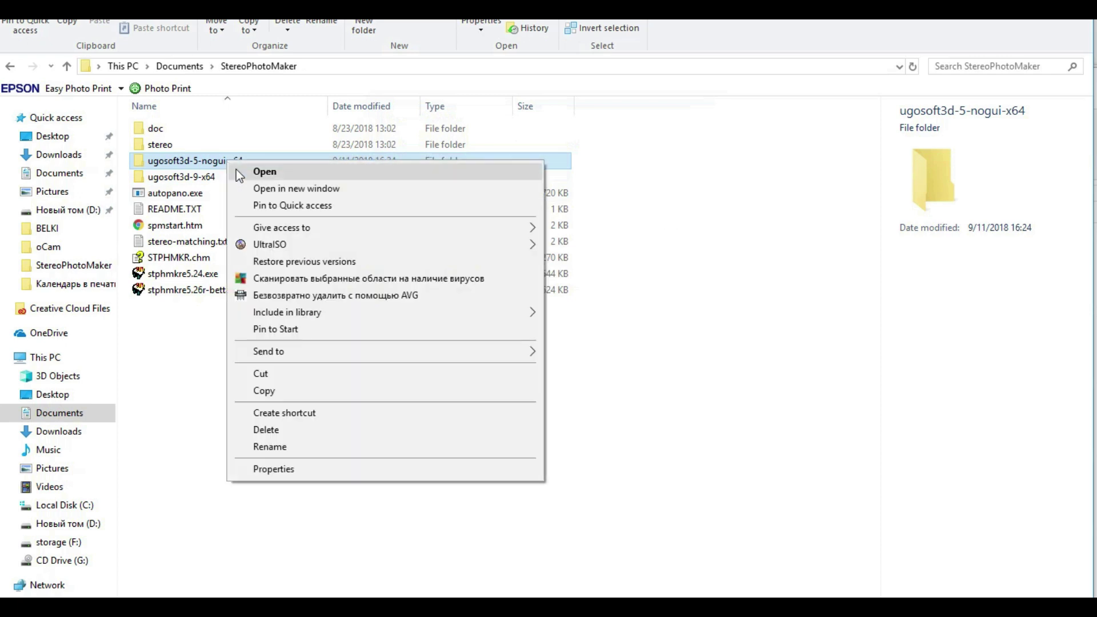
click(284, 431)
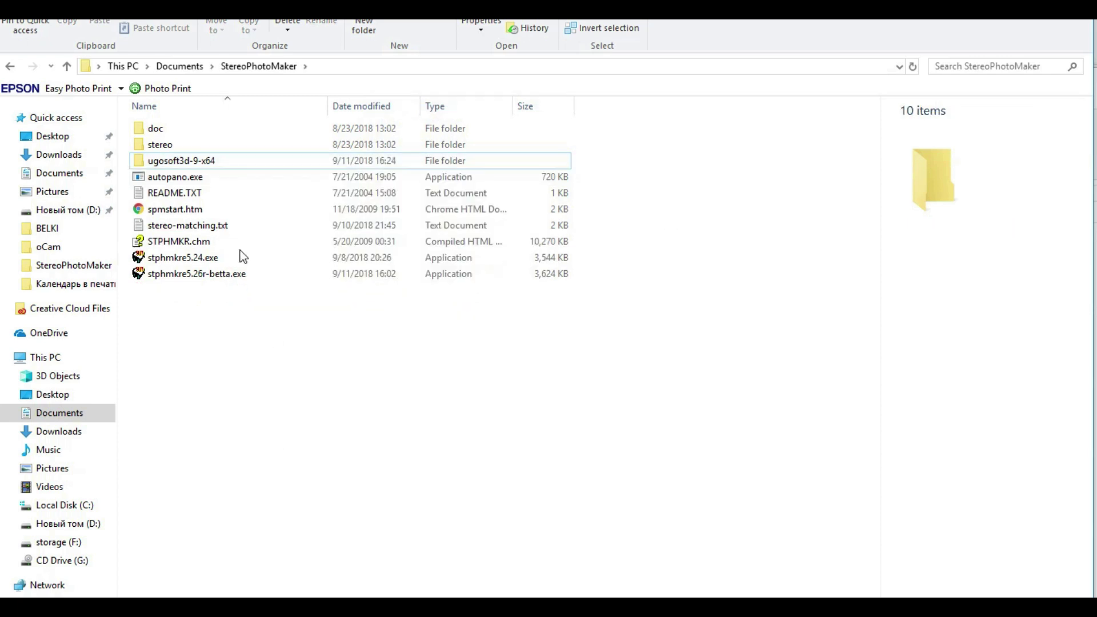
click(212, 165)
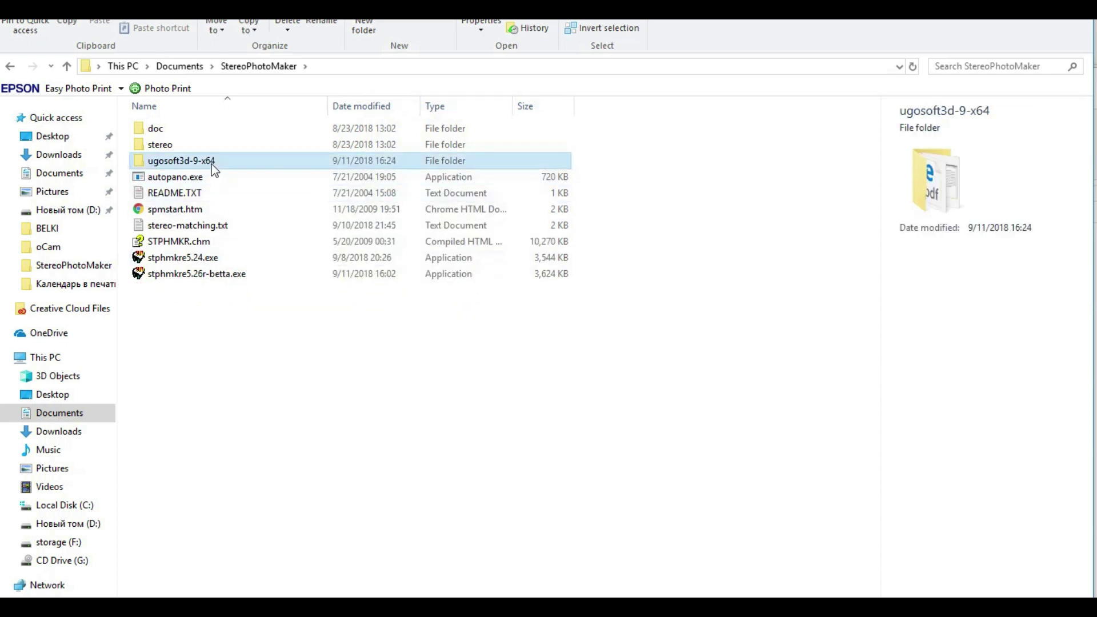
Step: Rename the ugosoft3d-9-x64 folder as DMAG5_9
click(212, 164)
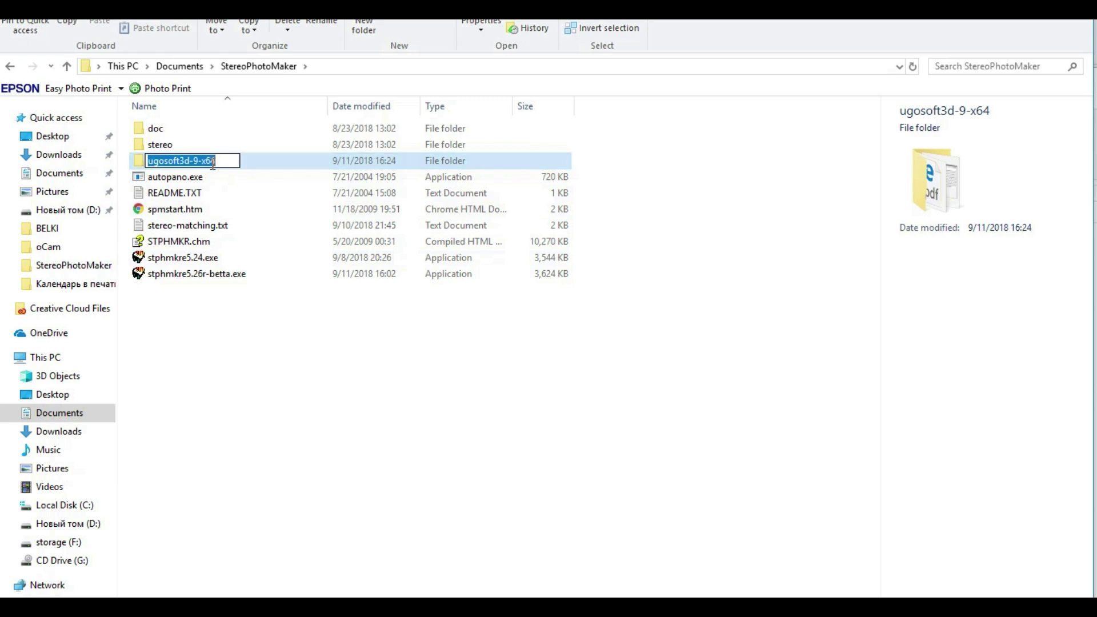
text(DM)
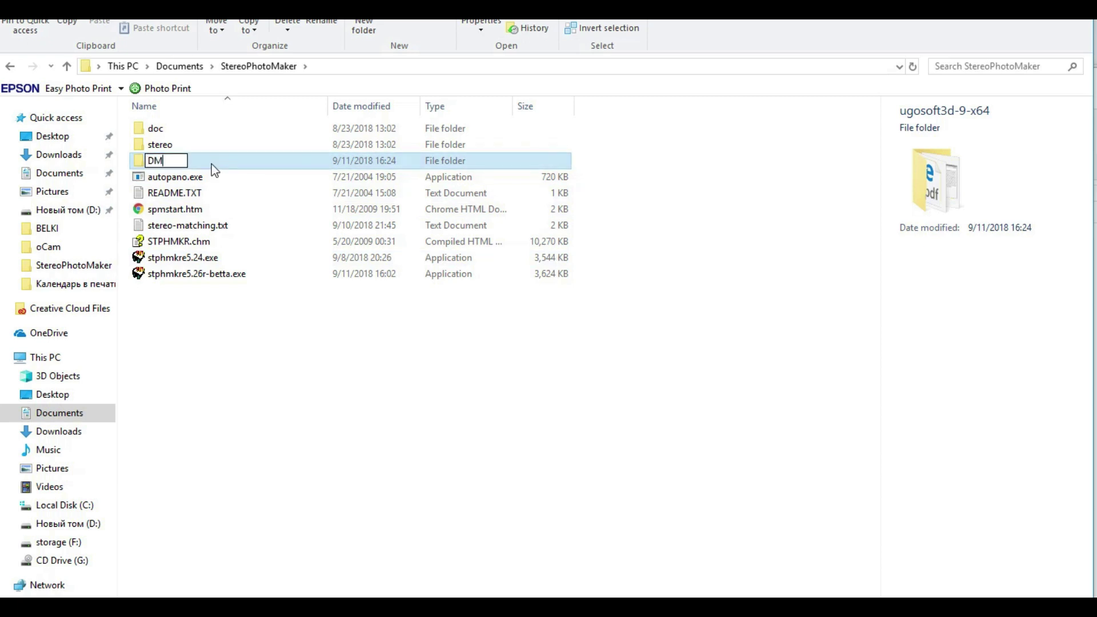
text(AG5_9)
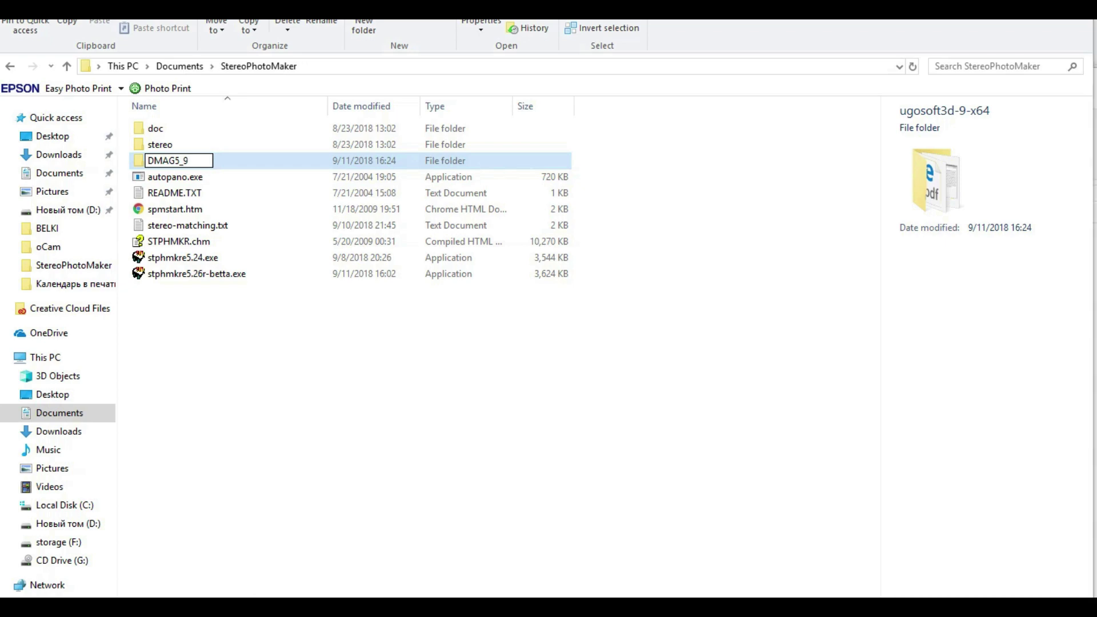
key(Return)
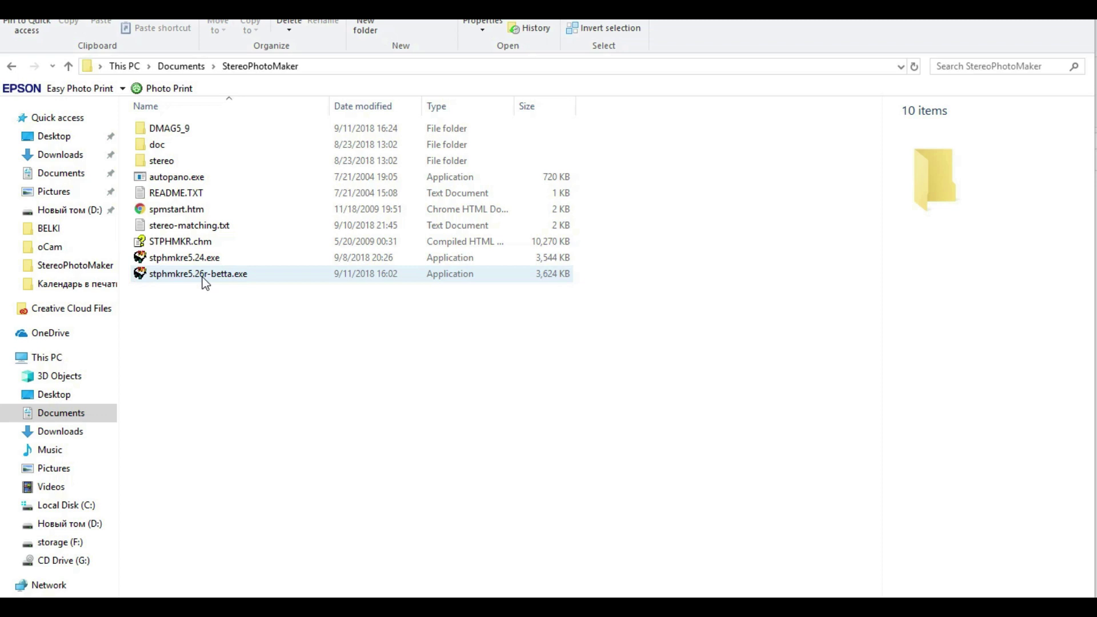
Step: Launch StereoPhoto Maker from stphmkre5.26r-betta.exe, open the recent stereo image RAW-02520-cross2.tif from 23 августа 2008 белочки, and swap its left and right images
double_click(202, 277)
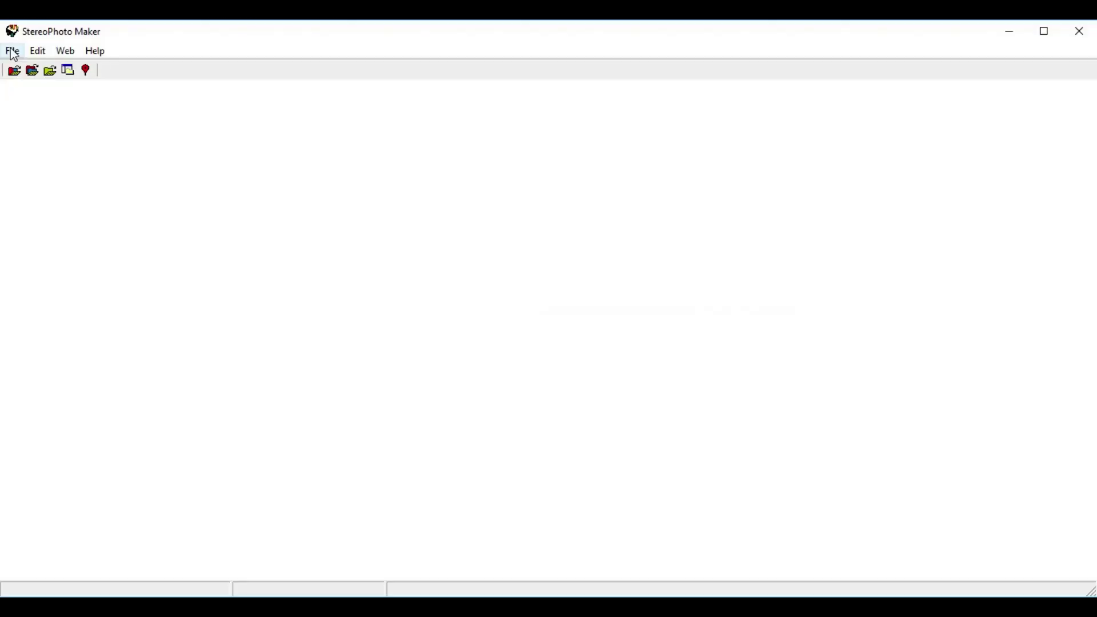
click(13, 52)
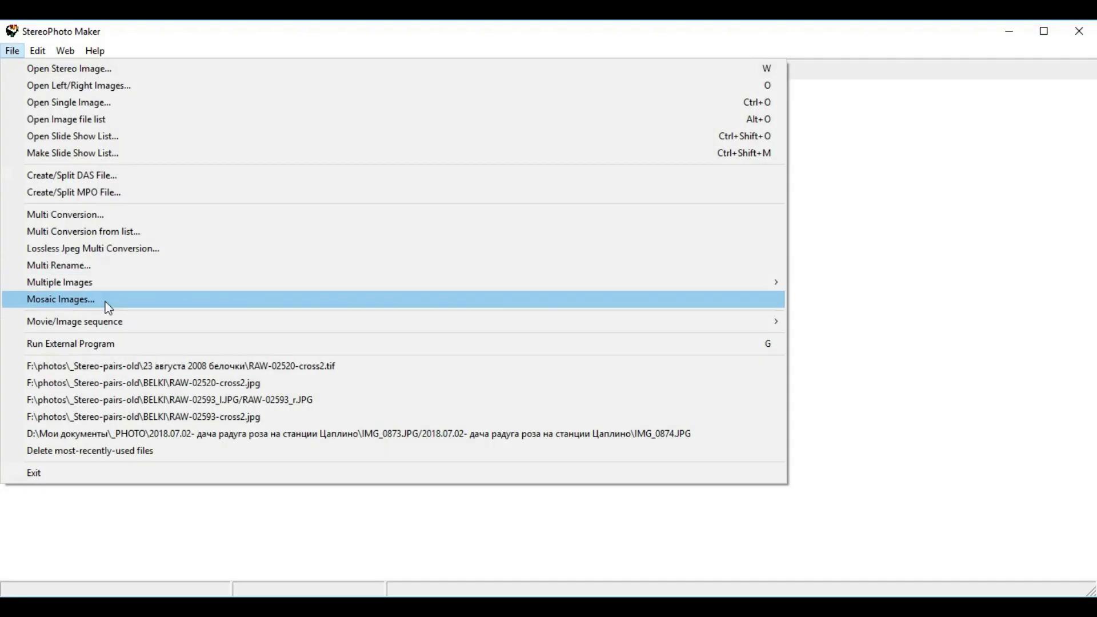
click(133, 367)
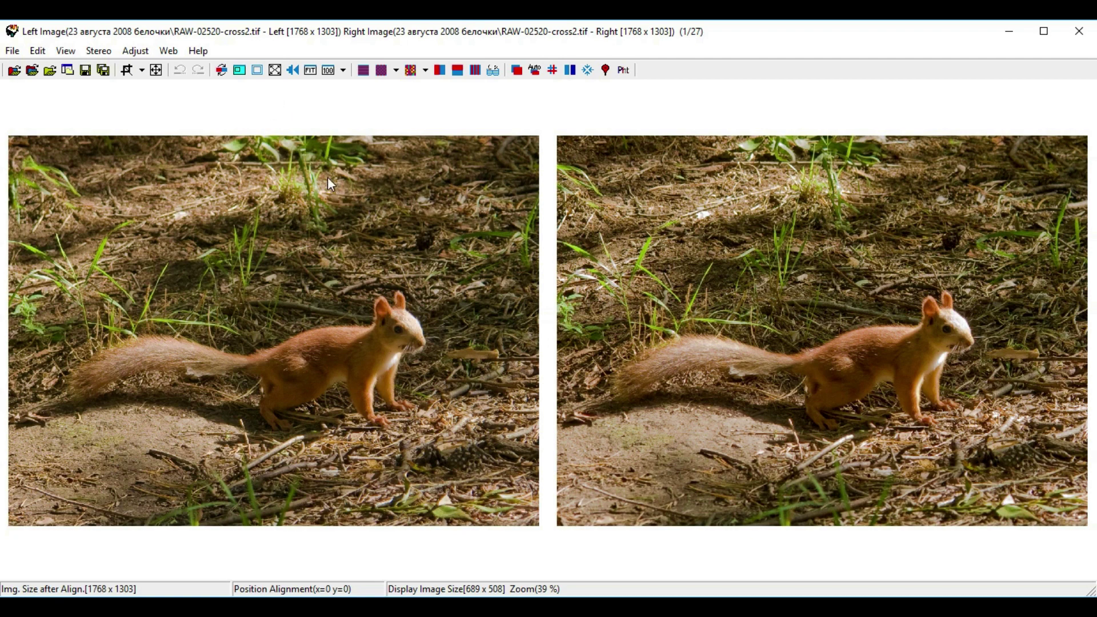
click(226, 74)
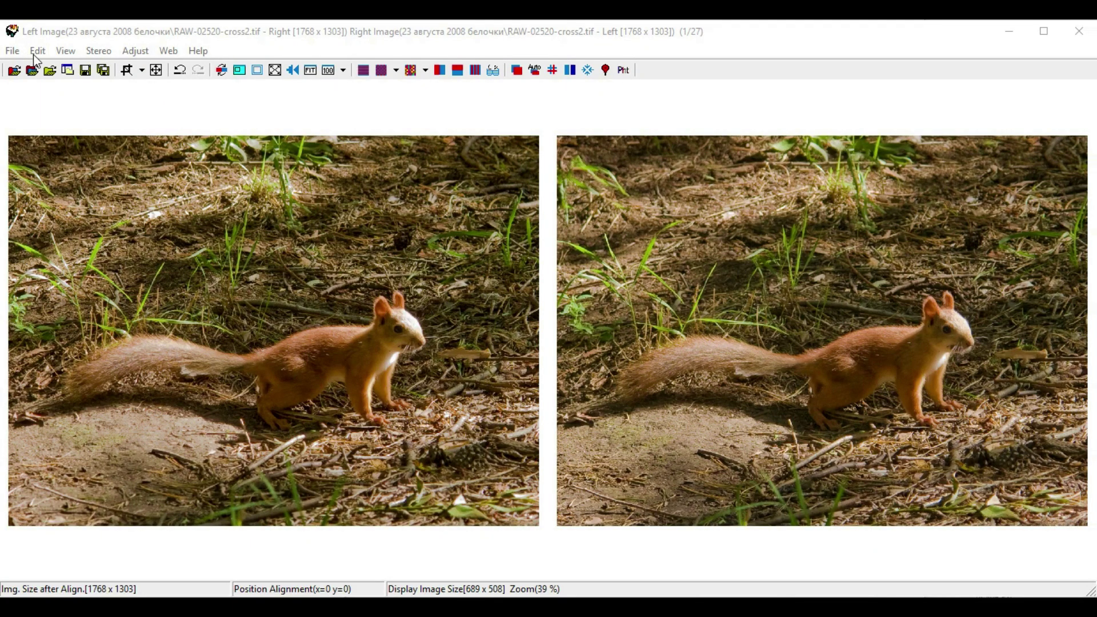
Step: Start creating a depth map from the stereo pair and choose DMAG5_9 in D:\Documents\StereoPhotoMaker as the DMAG folder
click(36, 53)
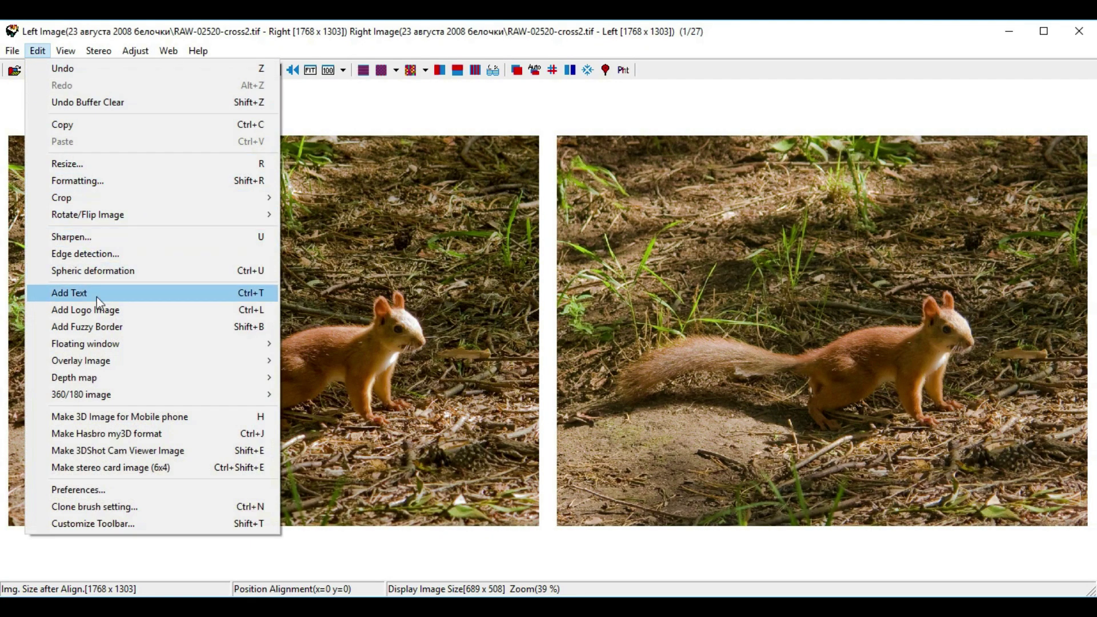
mouse_move(101, 383)
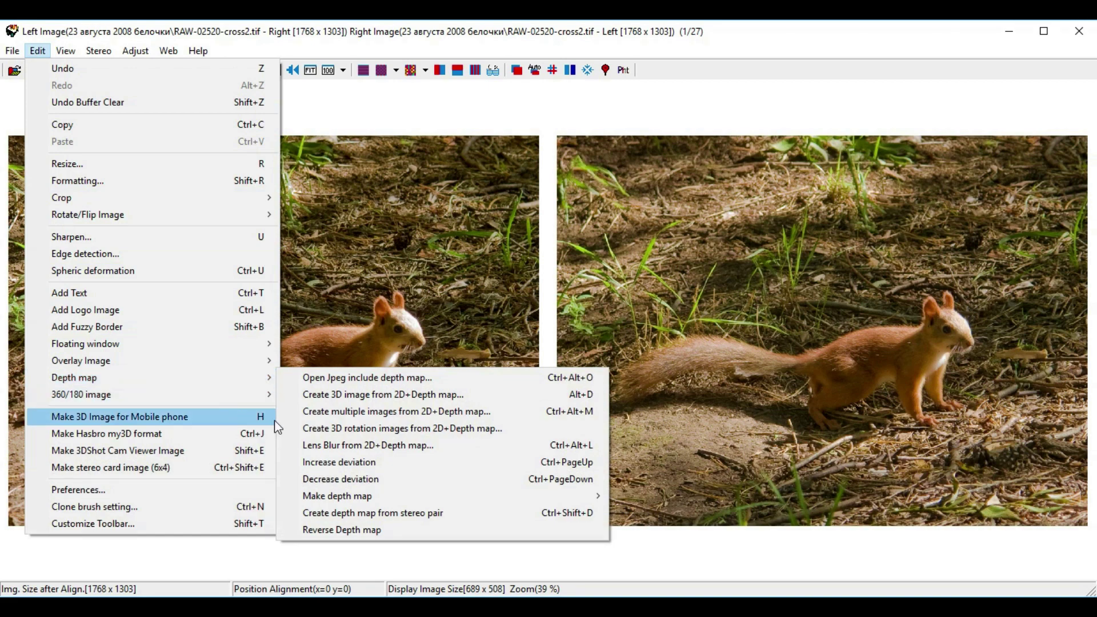
click(377, 513)
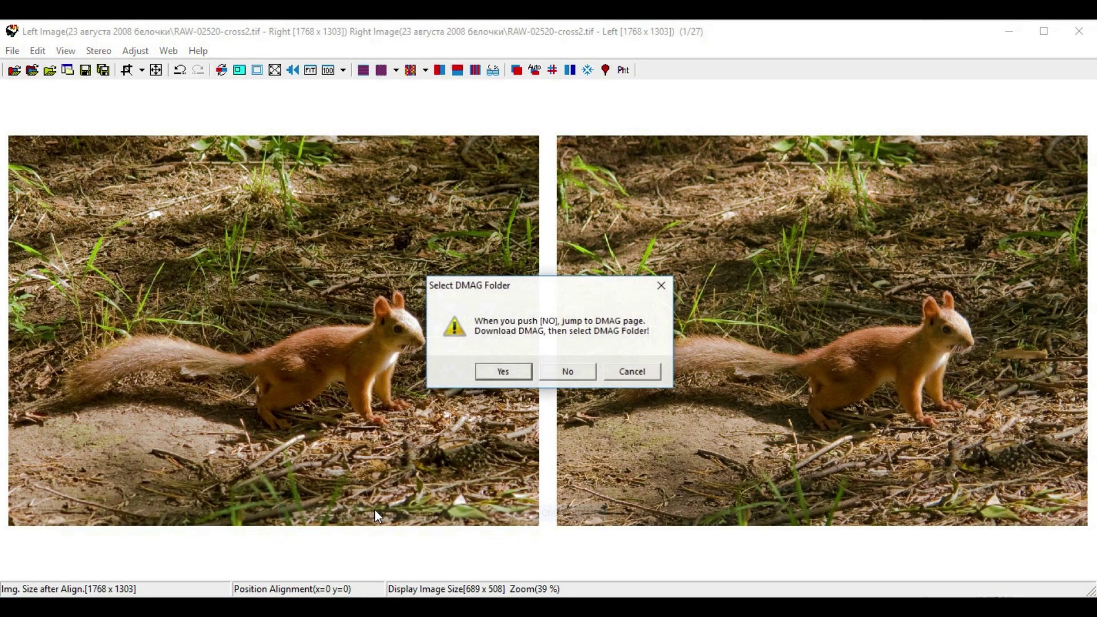
click(501, 374)
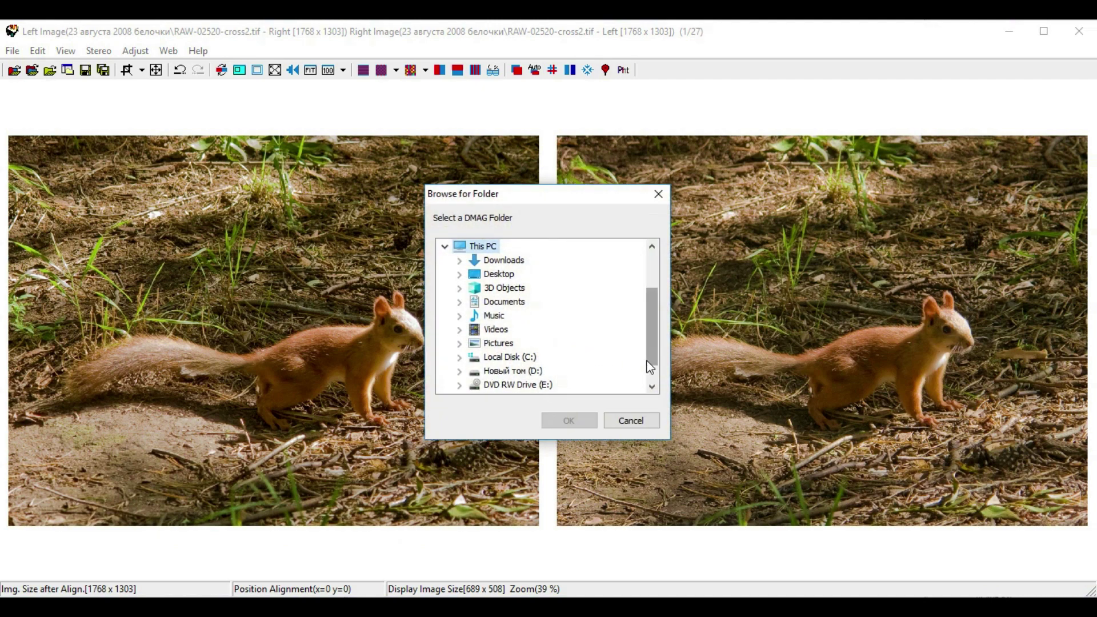
click(458, 372)
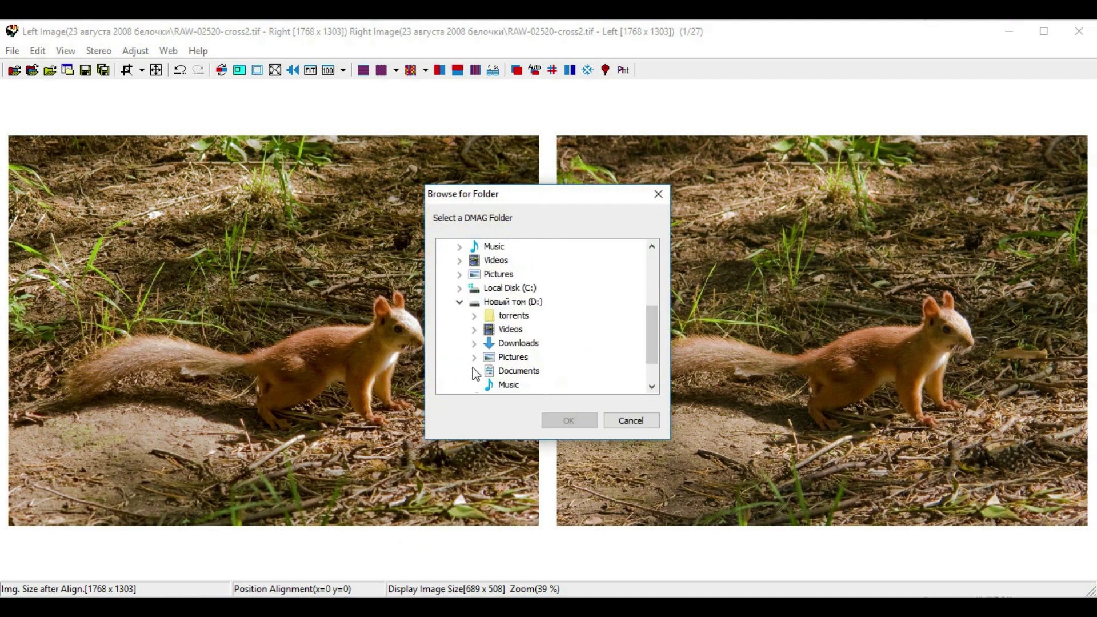
click(475, 371)
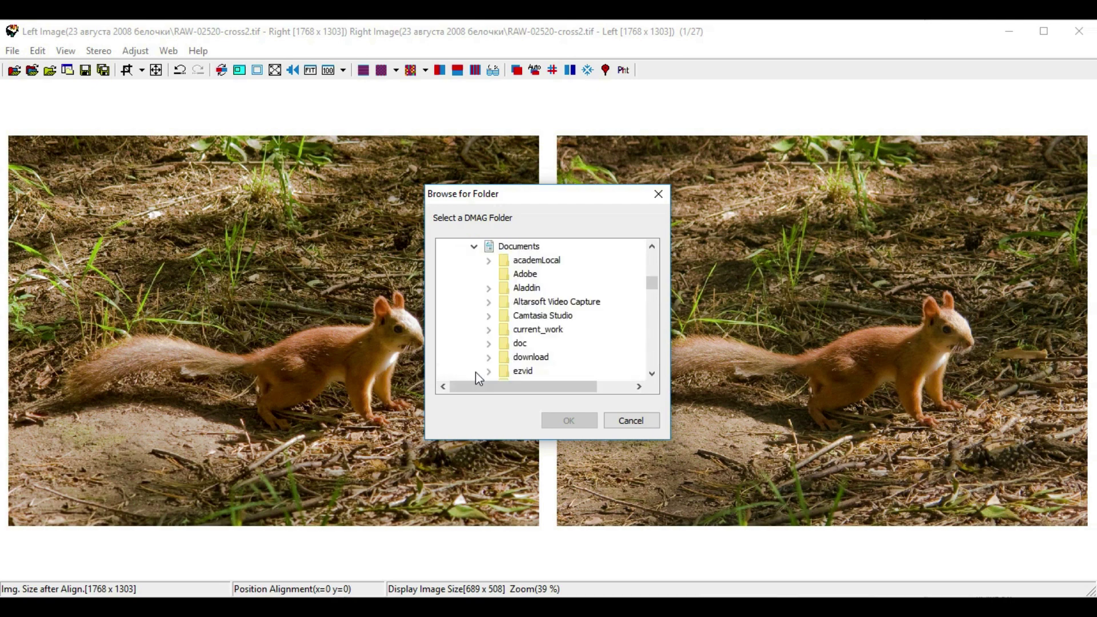
drag(658, 284, 654, 312)
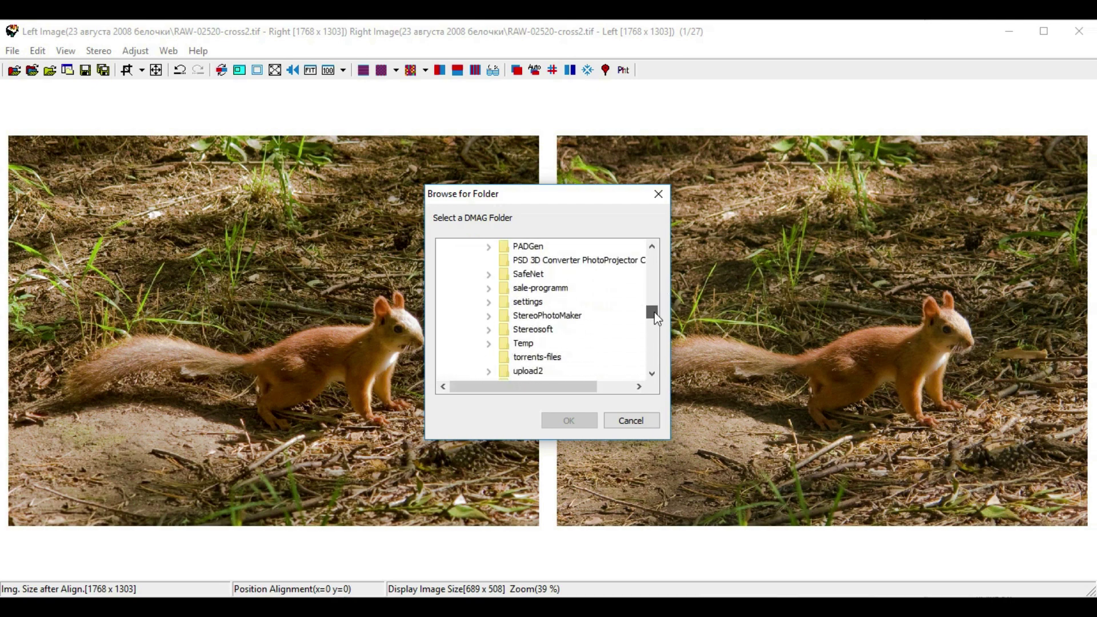
click(489, 316)
click(542, 330)
click(562, 421)
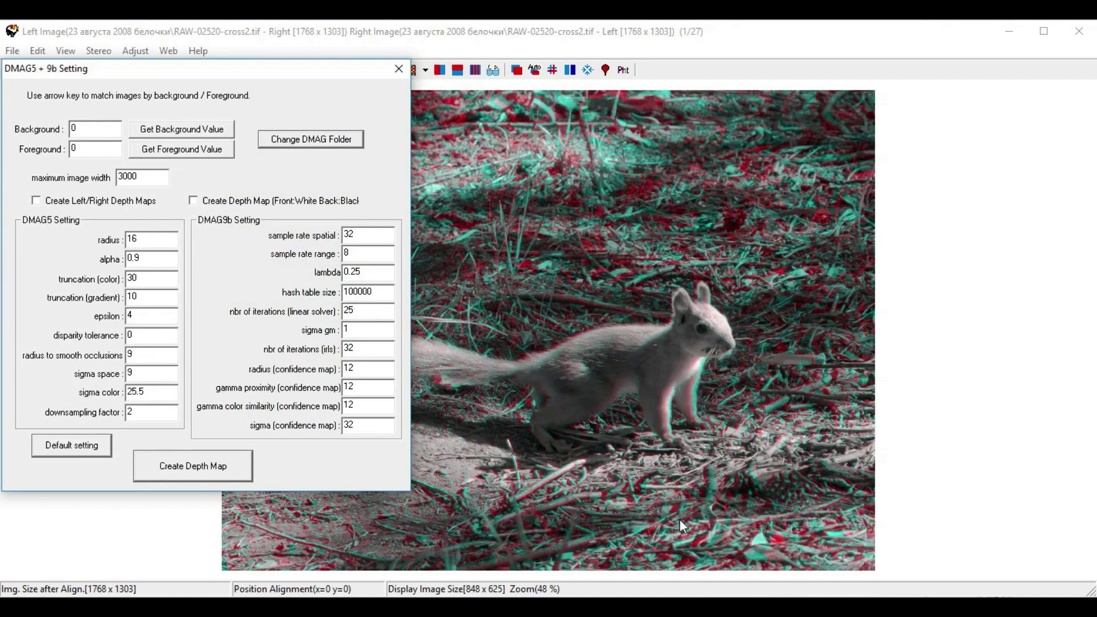